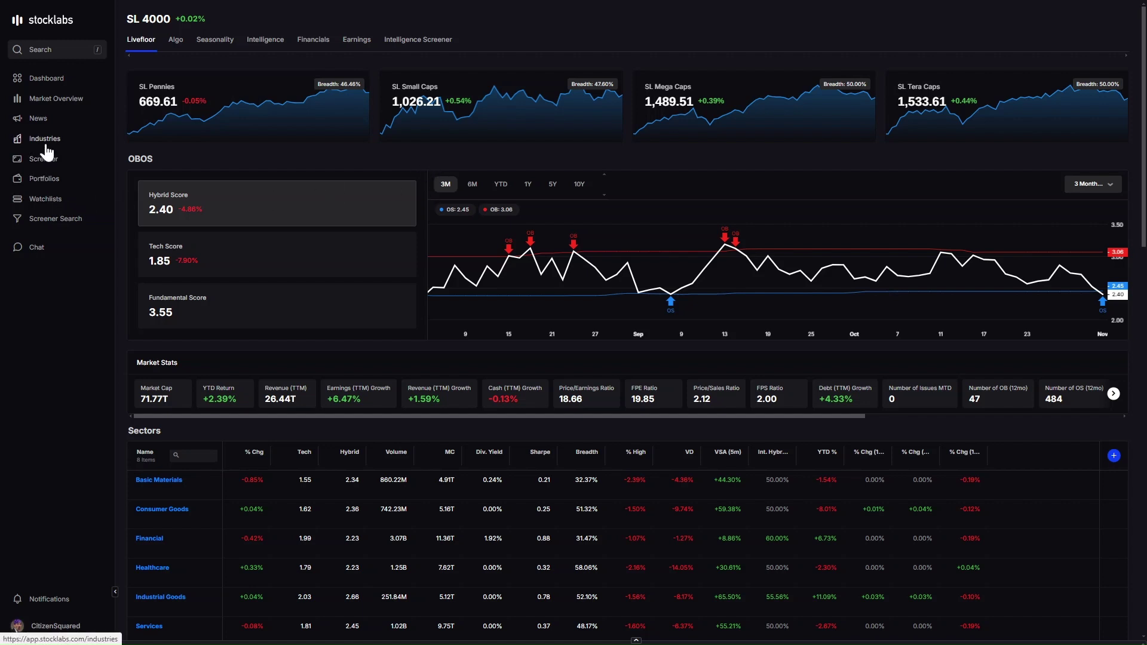
click(46, 200)
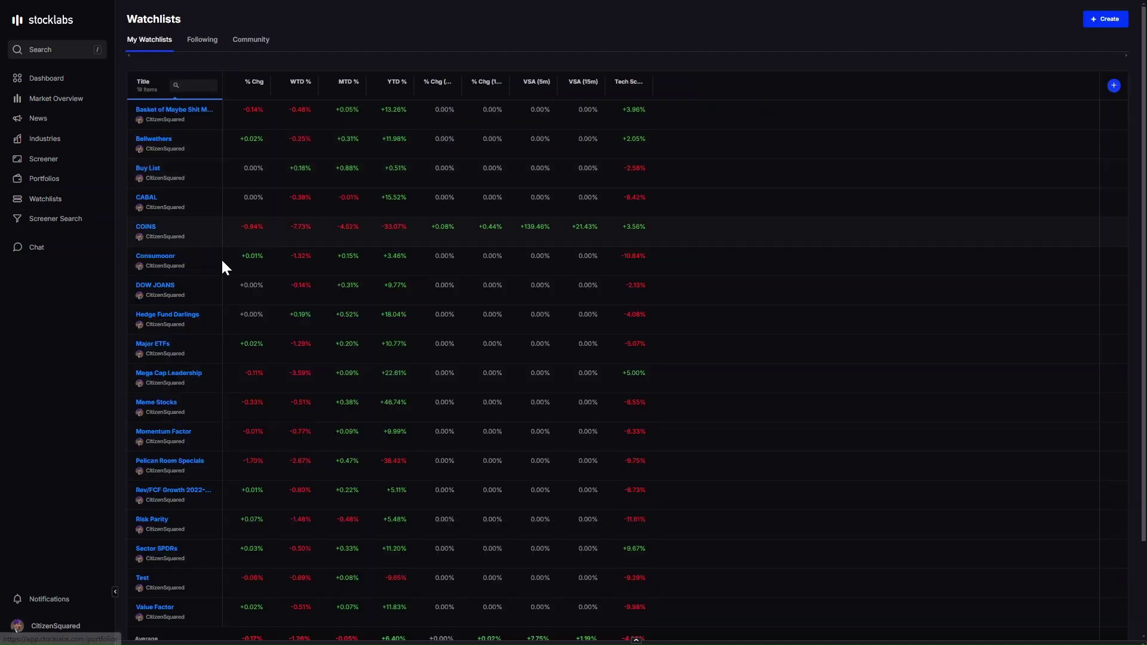
click(153, 344)
click(635, 58)
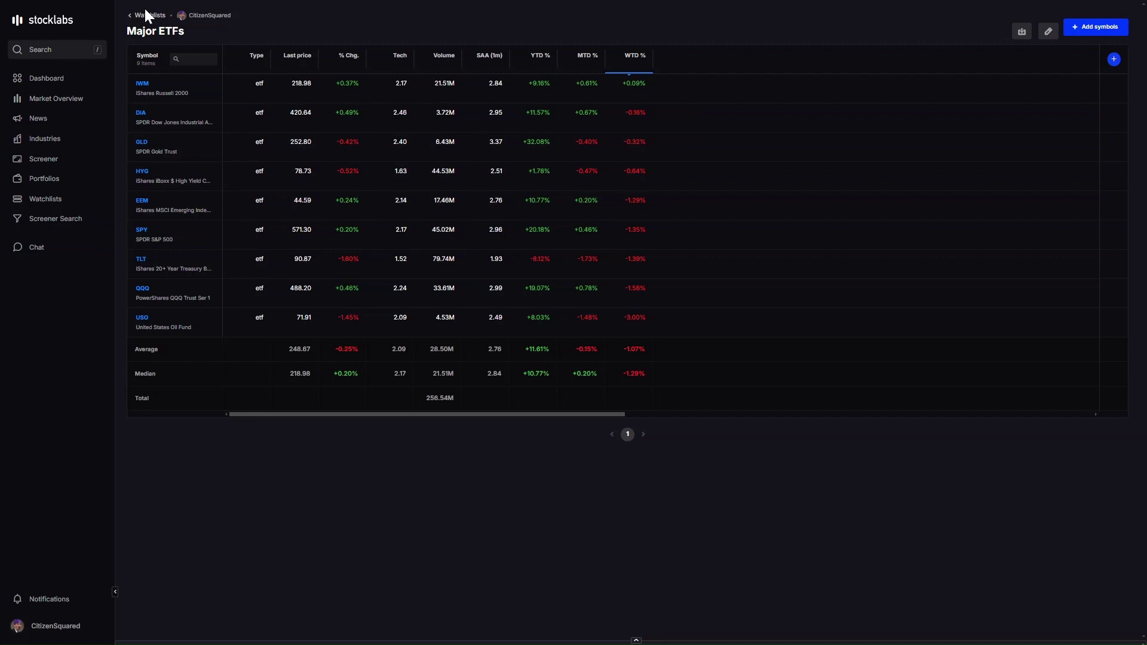
- Return to the watchlists list and open Mega Cap Leadership to see its seven stocks' week-to-date returns
click(58, 204)
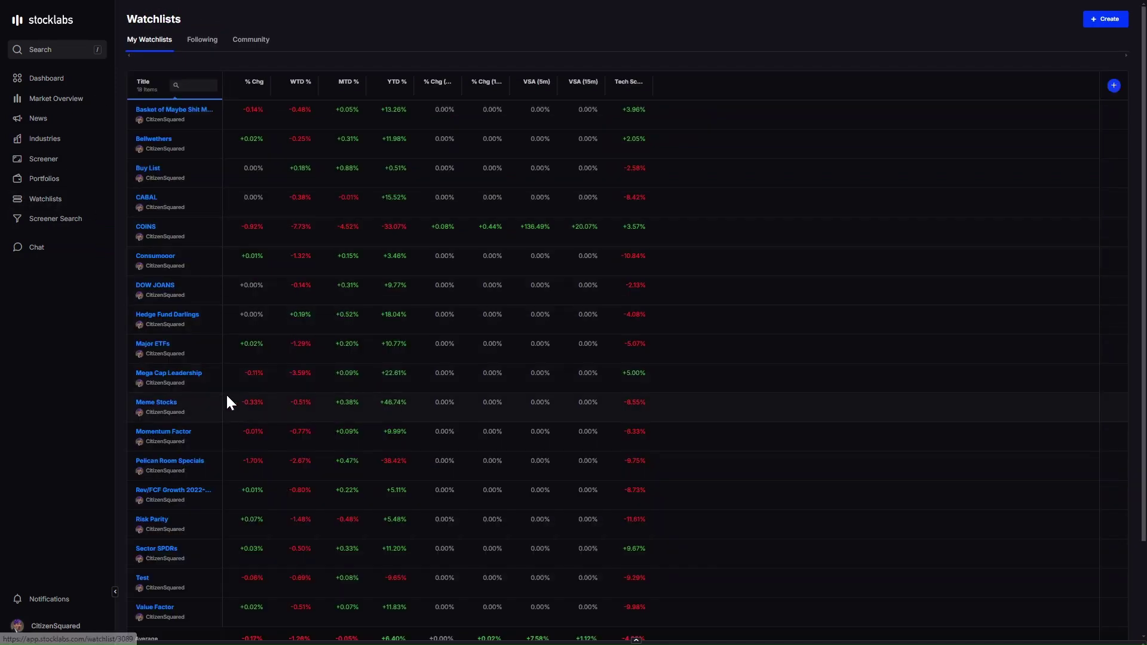
click(174, 372)
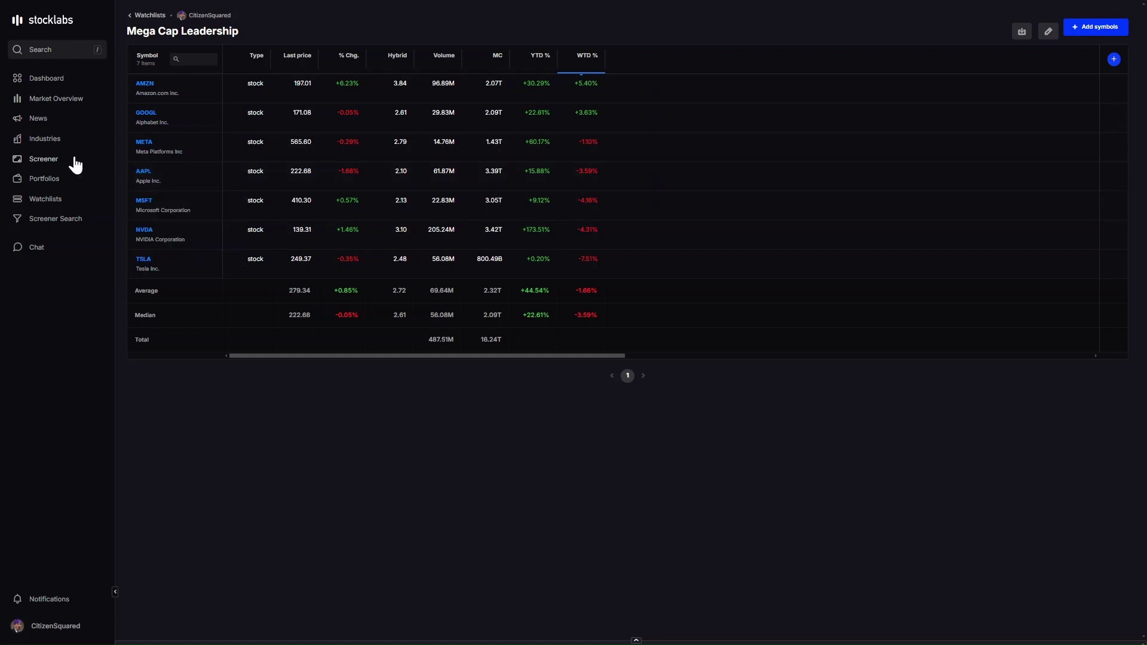
- Open the Industries page and switch the sector returns chart from 1-day Return to WTD Return
click(45, 139)
click(1093, 46)
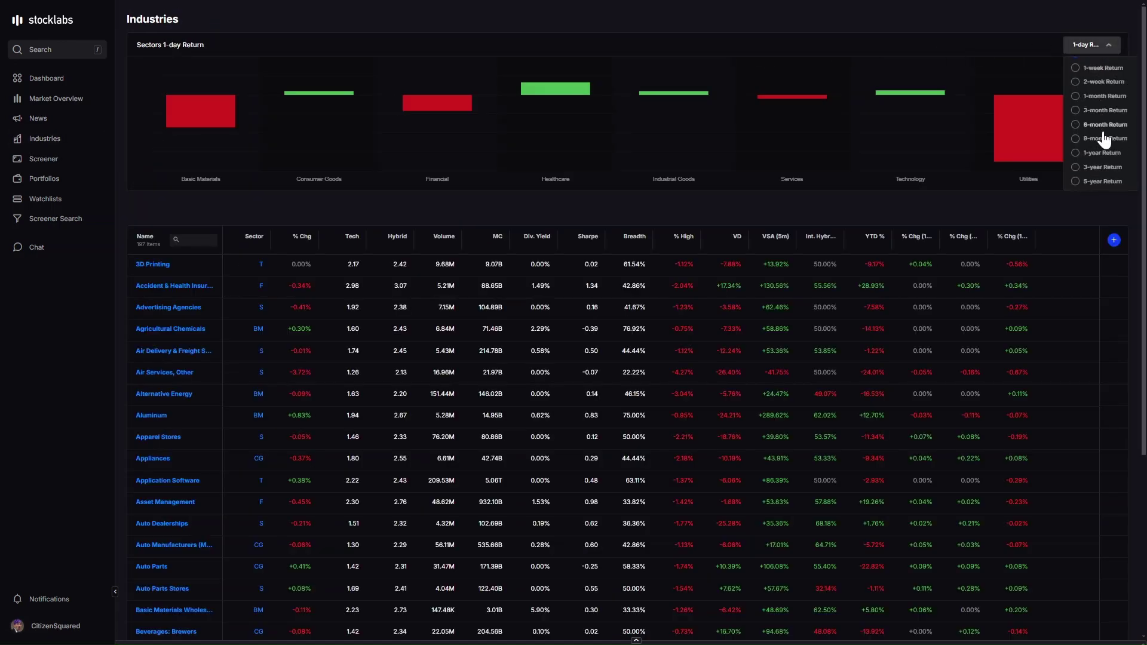
click(1097, 153)
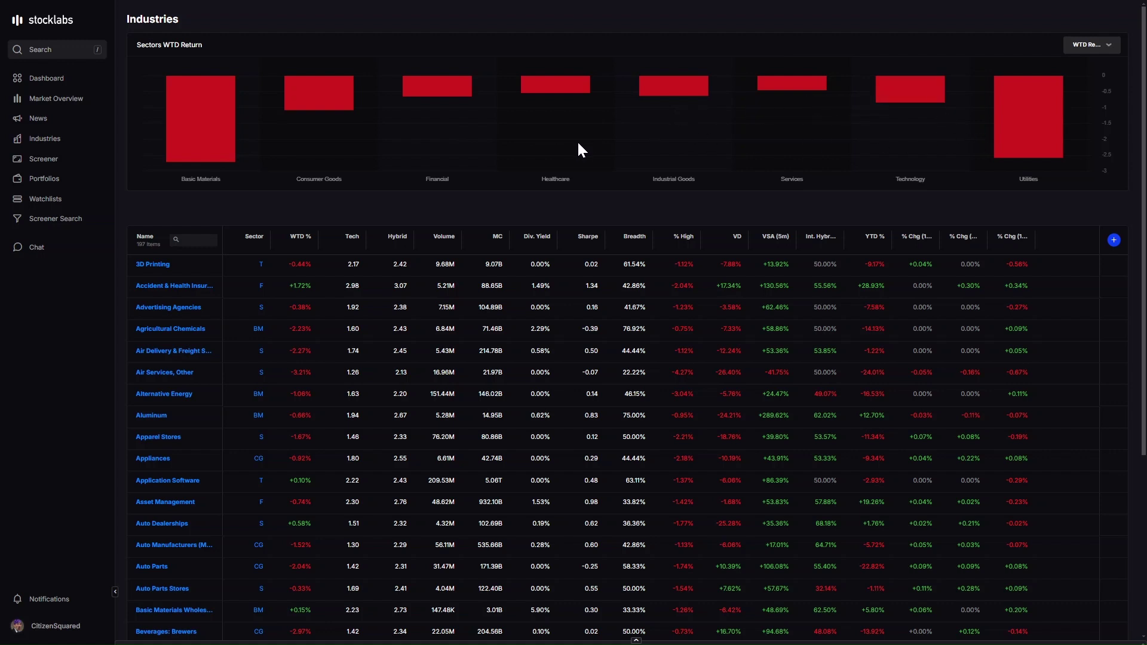
mouse_move(236, 162)
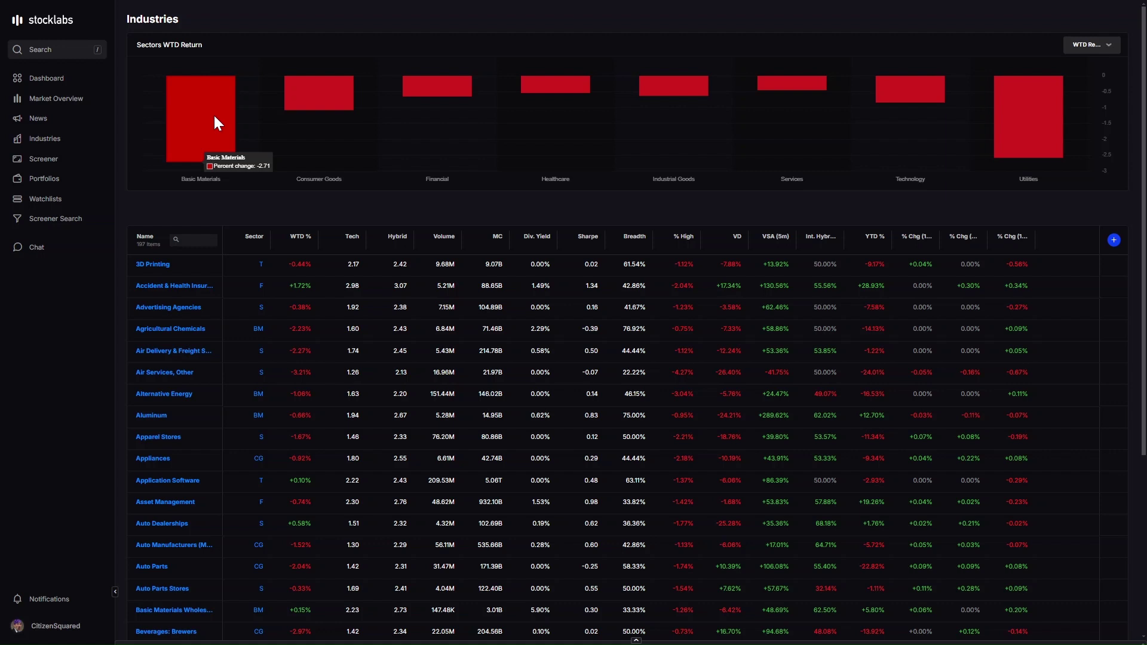
mouse_move(1027, 86)
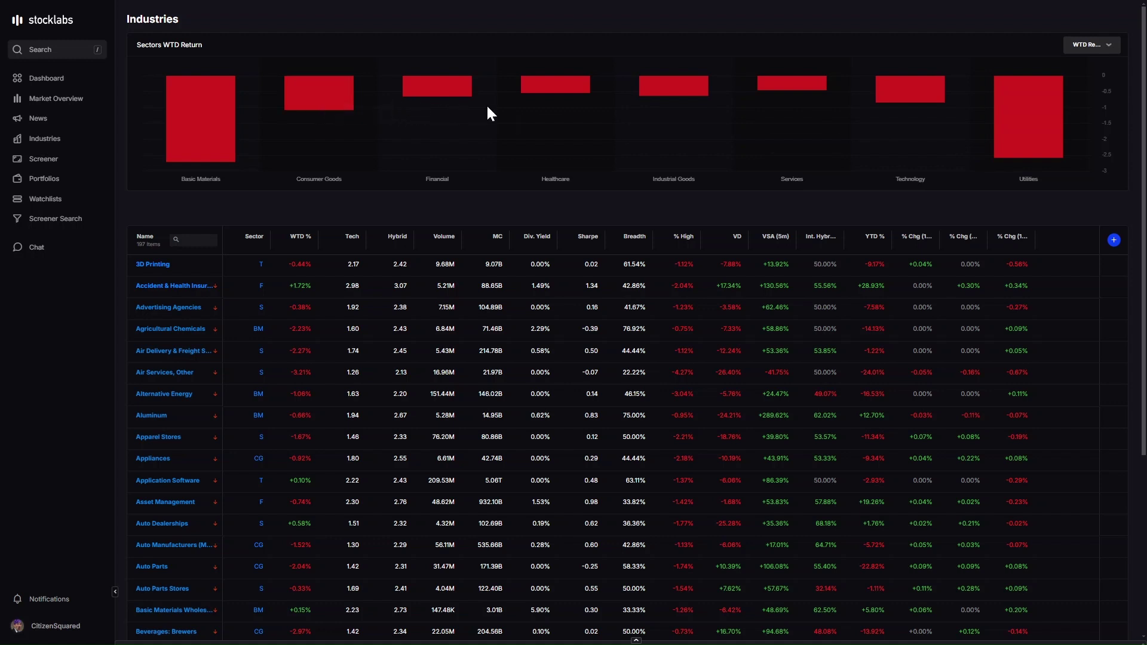
mouse_move(917, 91)
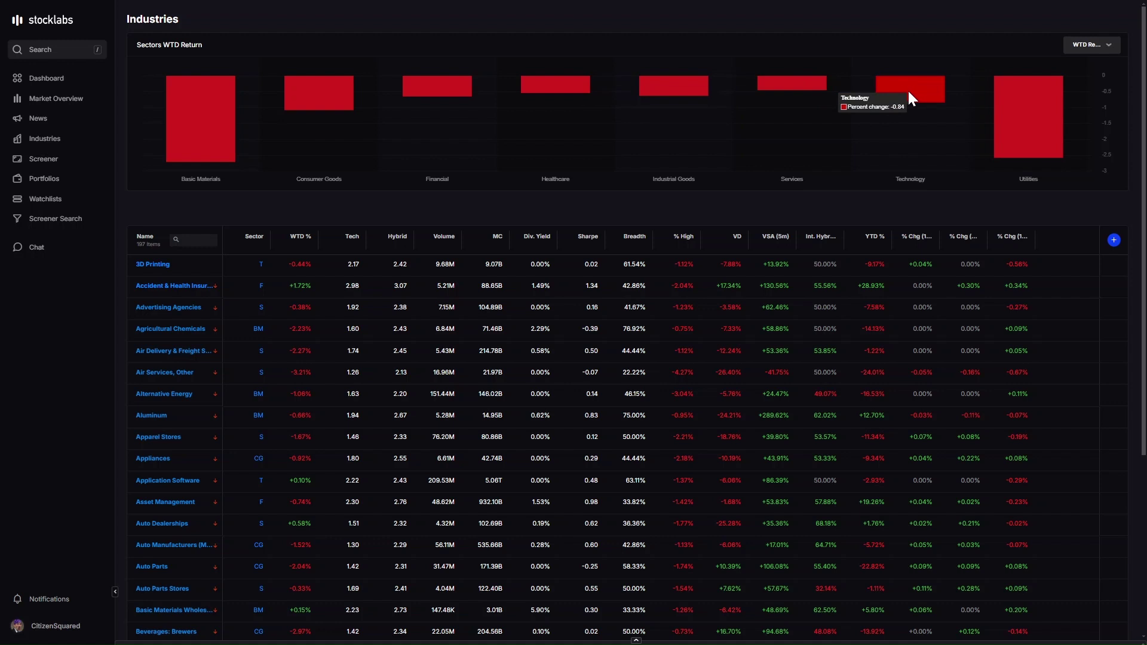
mouse_move(297, 99)
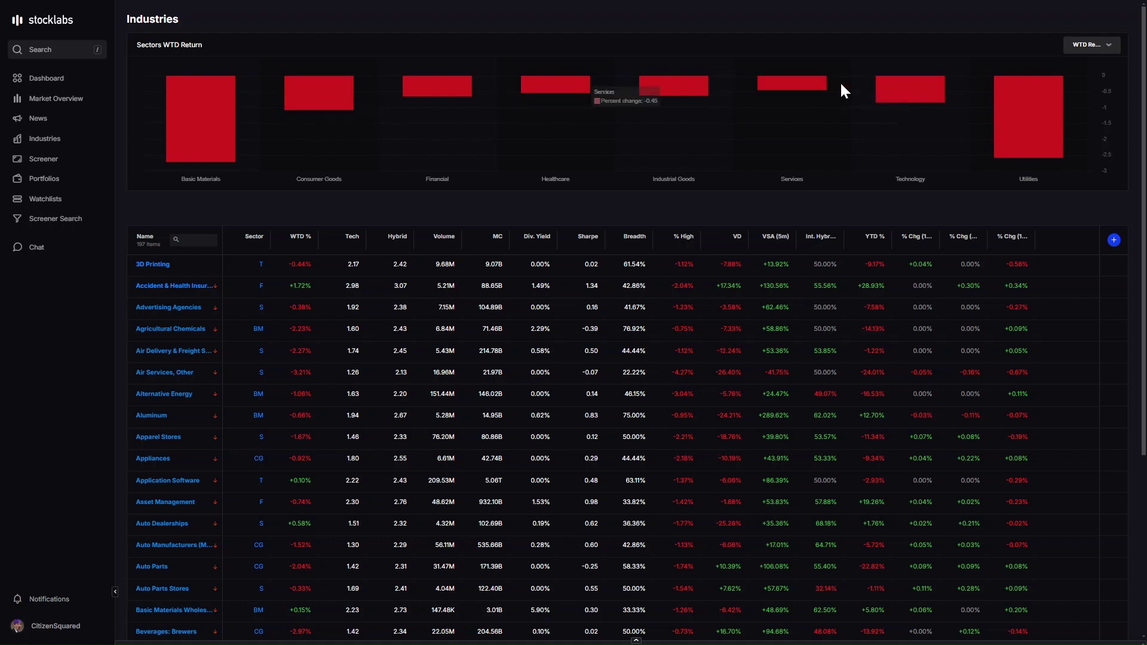
mouse_move(757, 90)
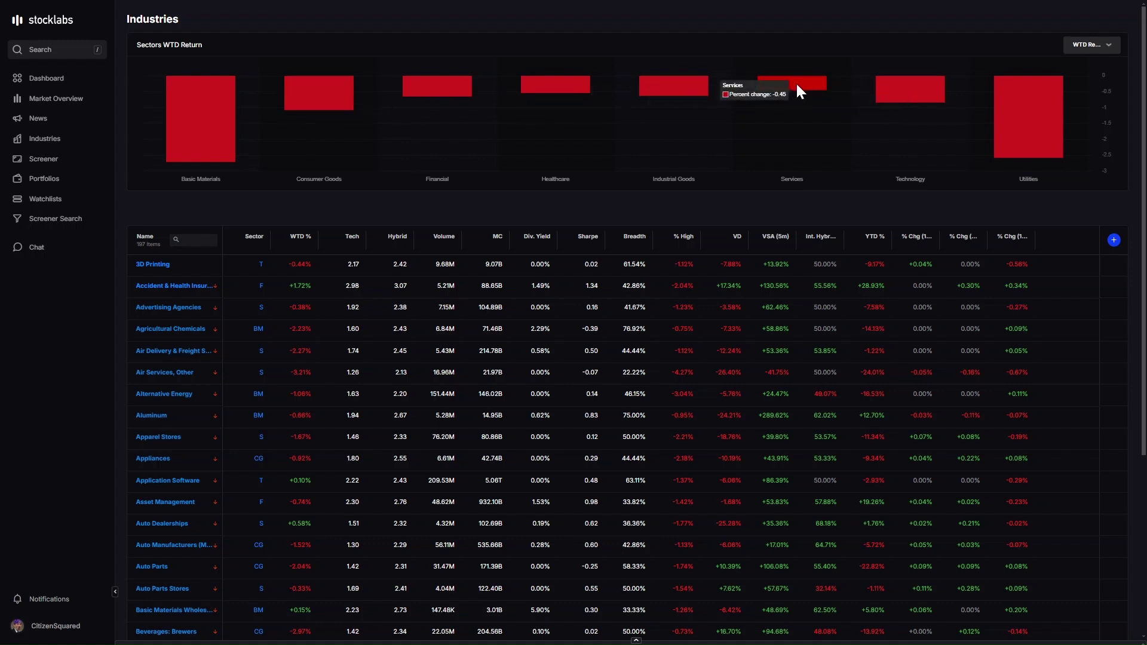
mouse_move(332, 99)
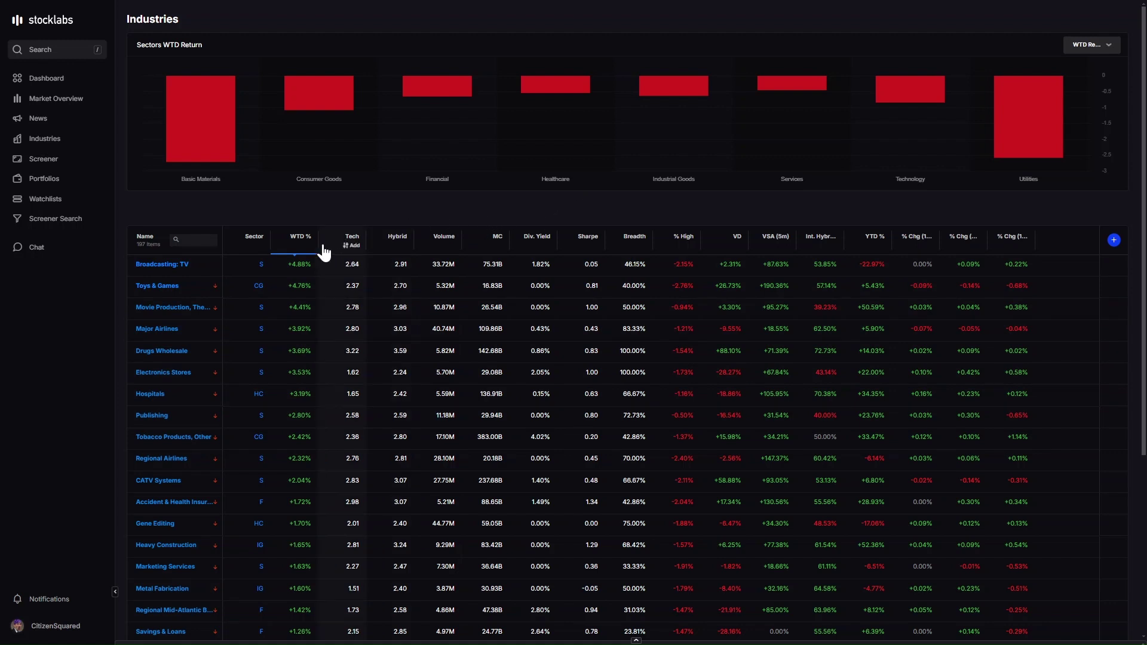
- Sort industries by WTD % ascending so EV Charging at -9.46% tops the list
click(291, 239)
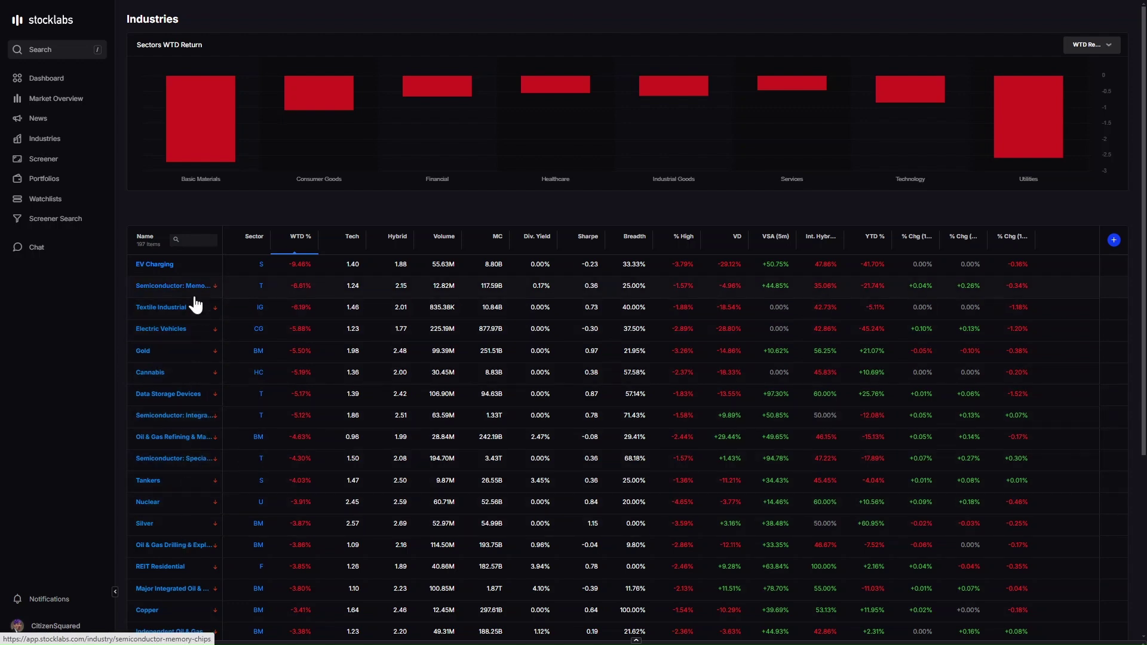
scroll(317, 366, down, 2)
scroll(310, 371, up, 2)
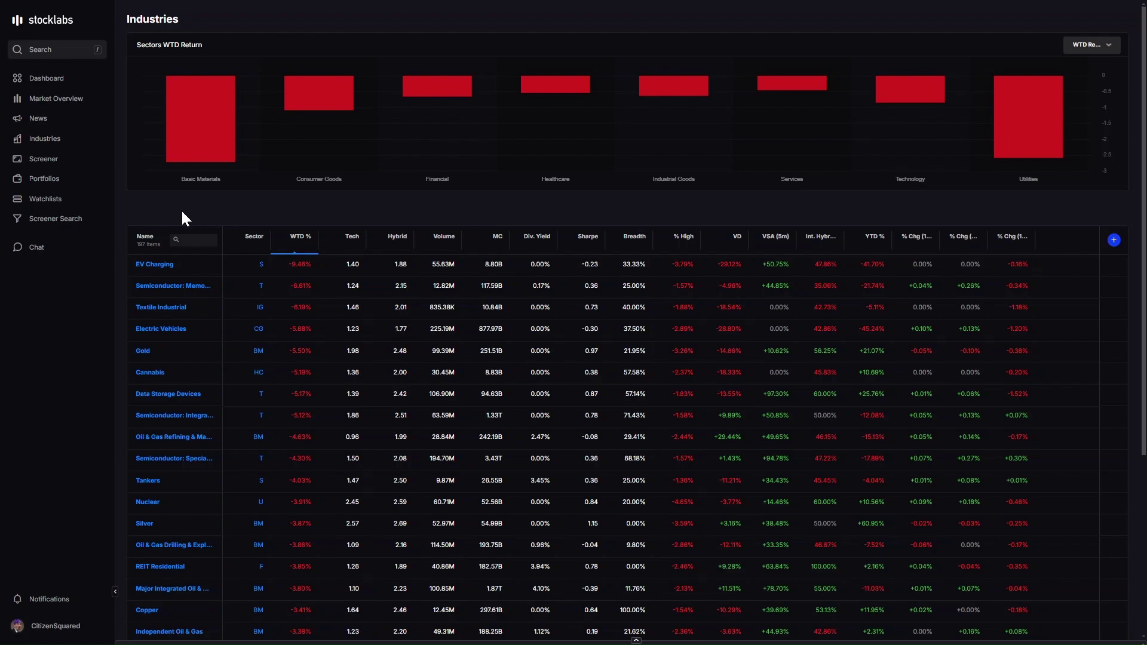
- Load the Quick Sort saved screen from the Screener Library
click(46, 159)
click(152, 19)
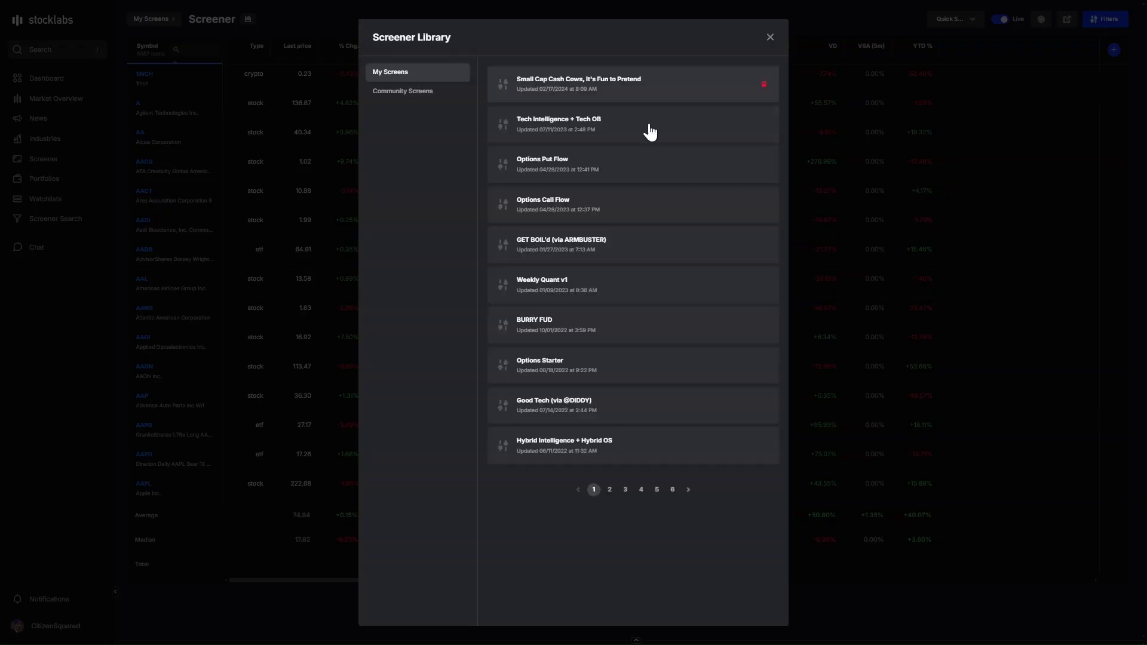
click(641, 490)
click(621, 376)
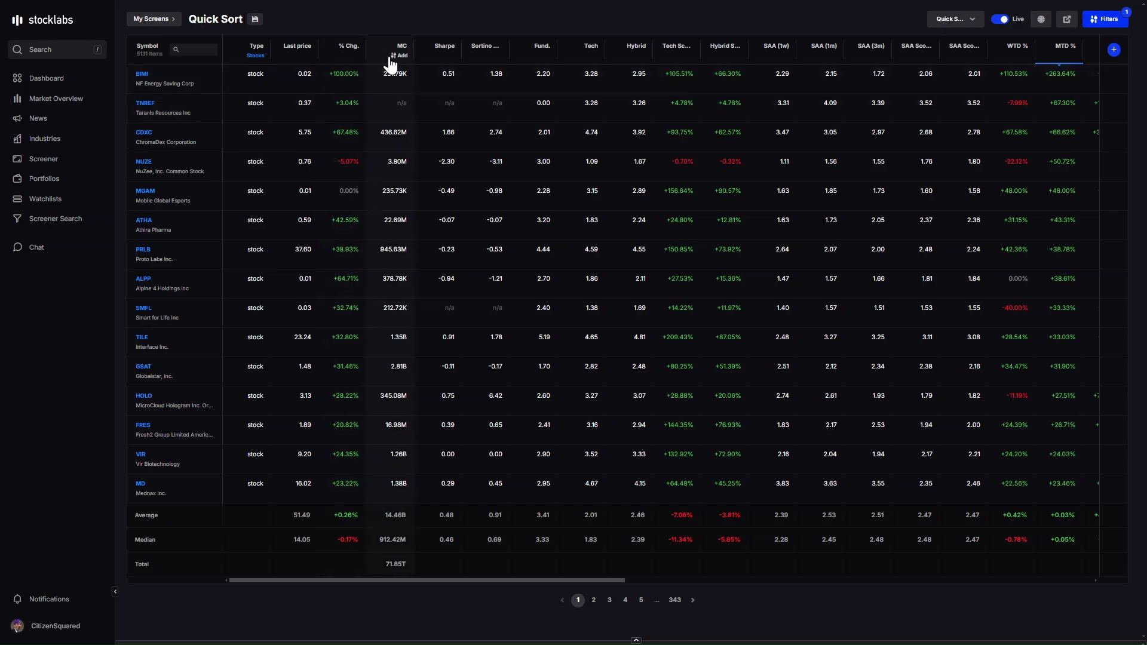
- Add a market cap filter for Jr. Mid Cap and sort results by WTD %
click(395, 56)
click(399, 99)
click(401, 149)
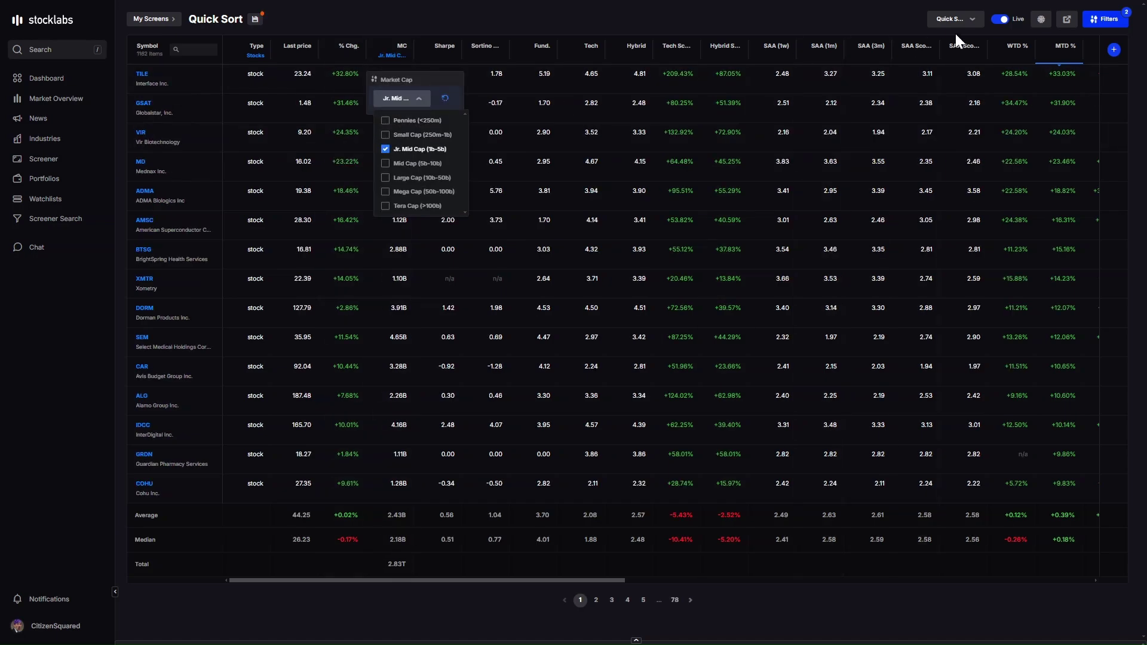
click(1017, 48)
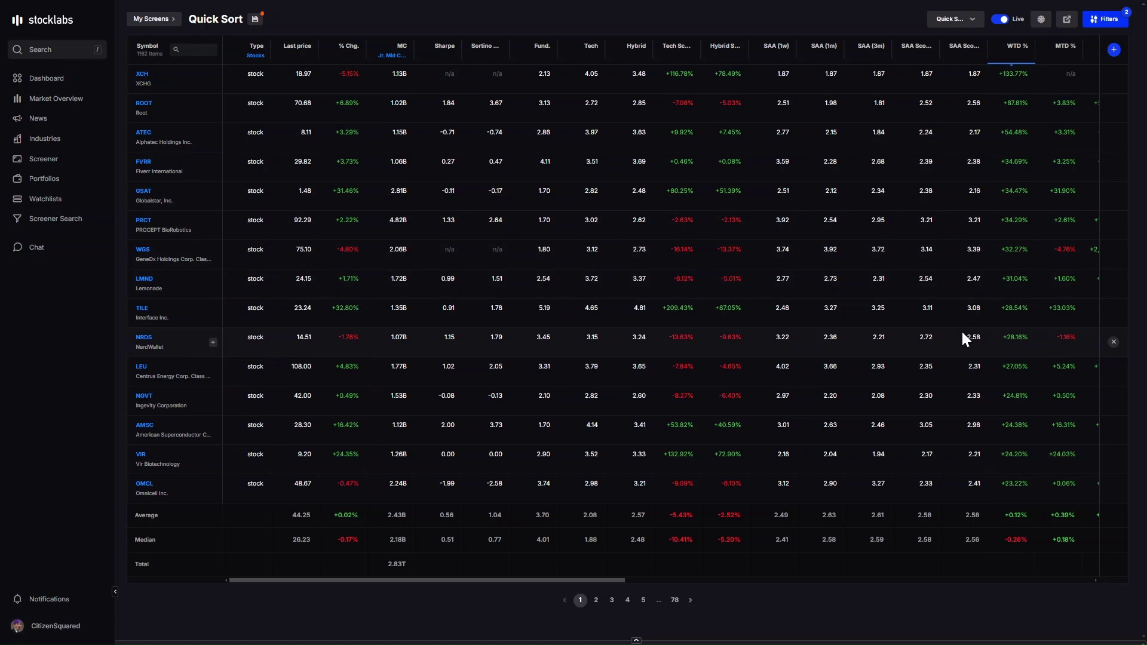
- Switch the market cap filter through Mid, Large, Mega and Tera Cap to compare WTD leaders
click(390, 56)
click(400, 100)
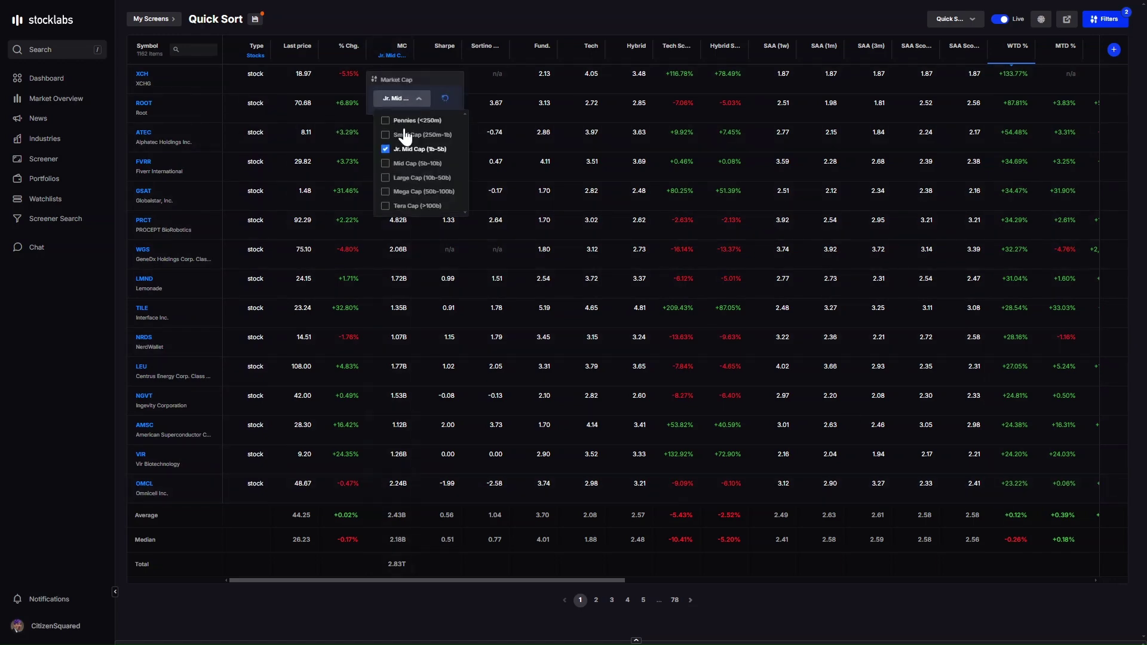
click(416, 163)
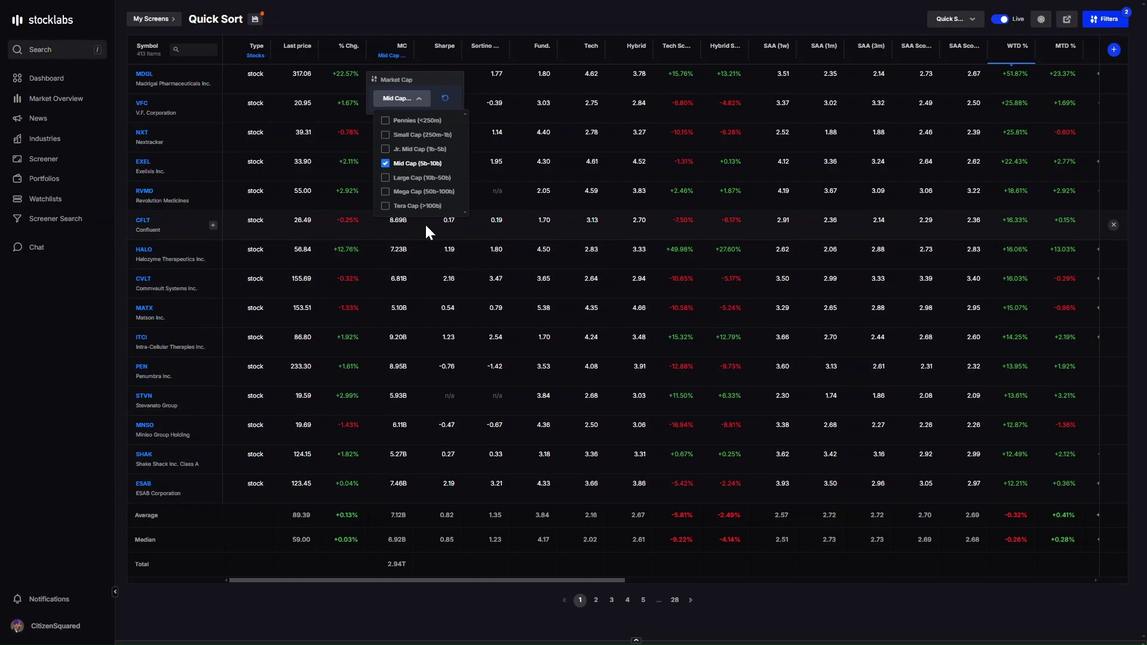
click(429, 181)
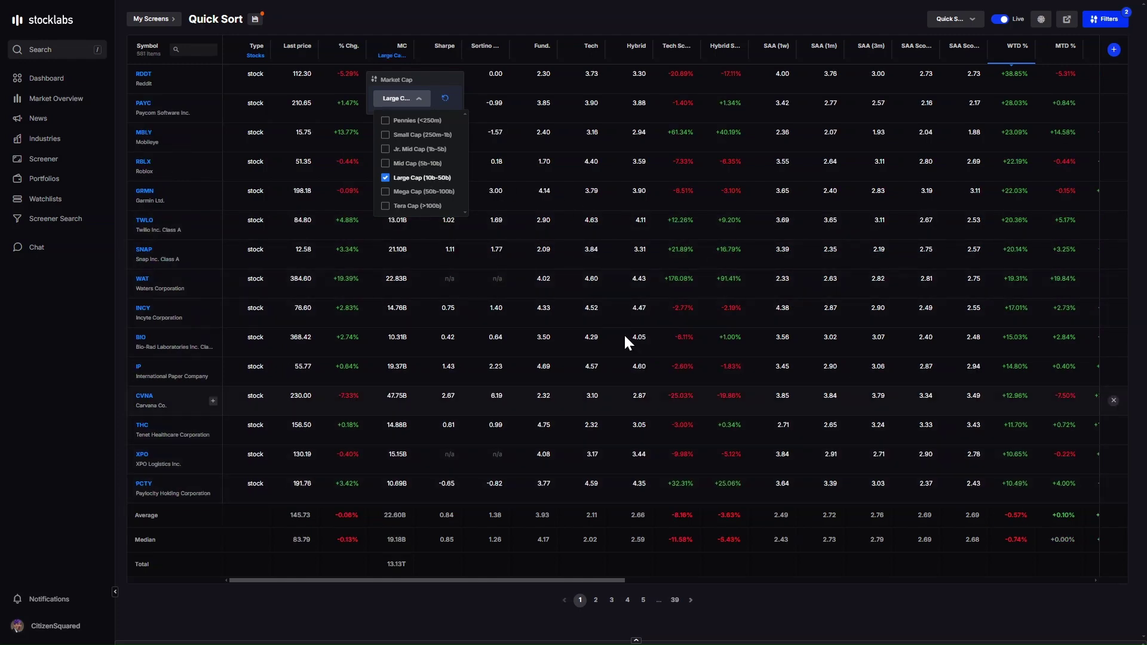
click(430, 192)
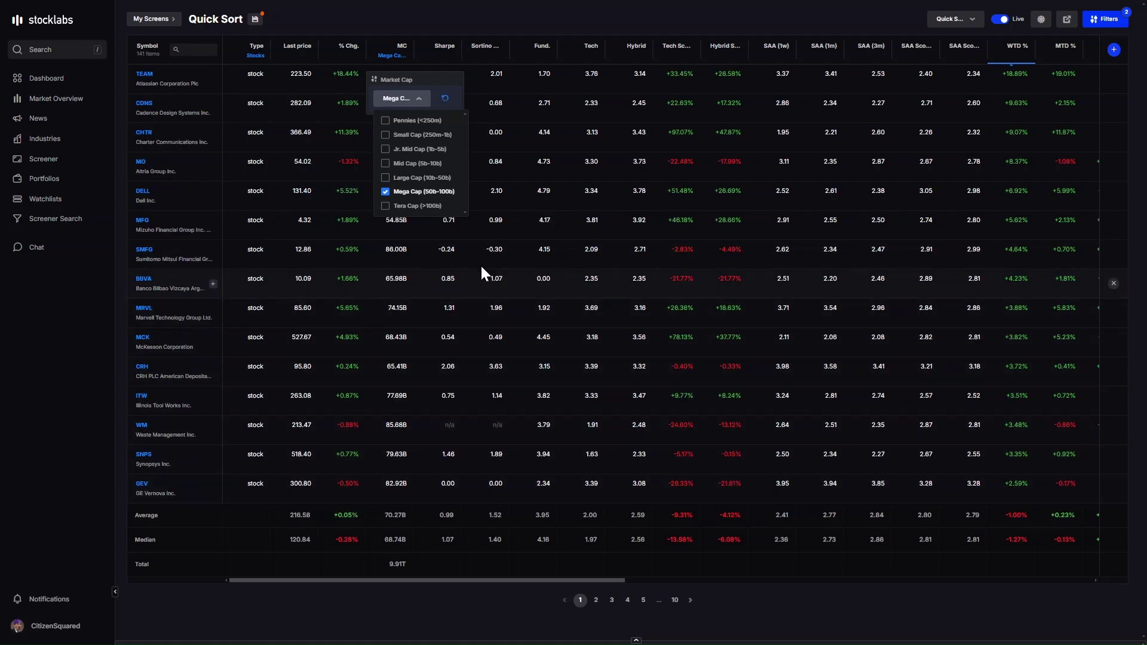
click(416, 206)
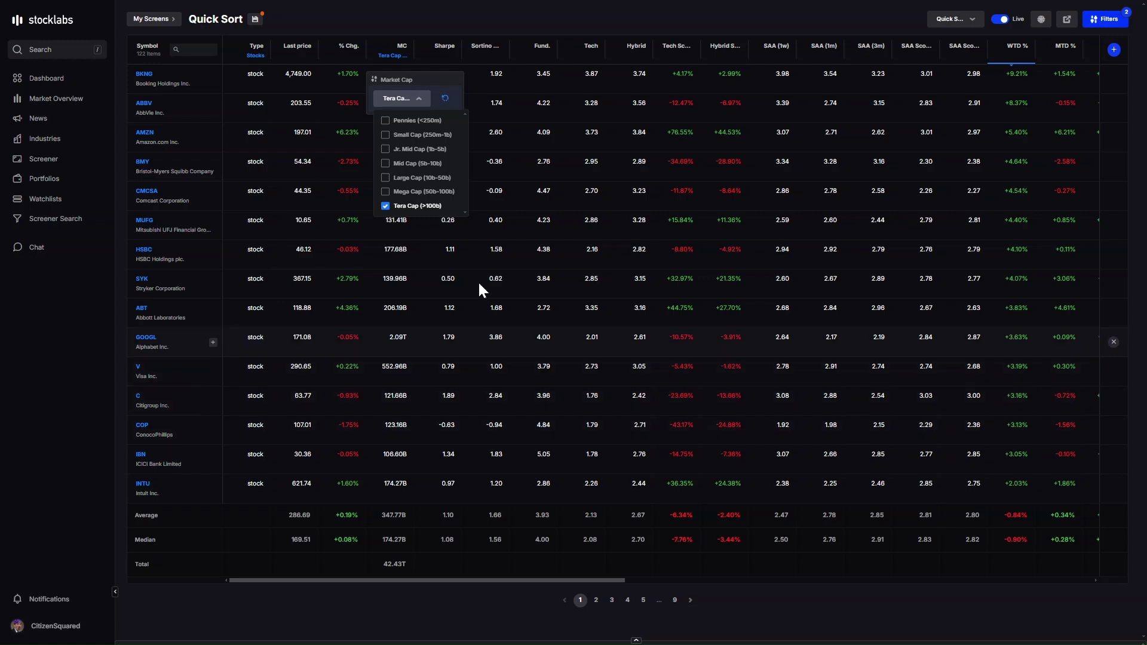
- Clear all market cap tiers from the filter and return to the main screener page
click(435, 191)
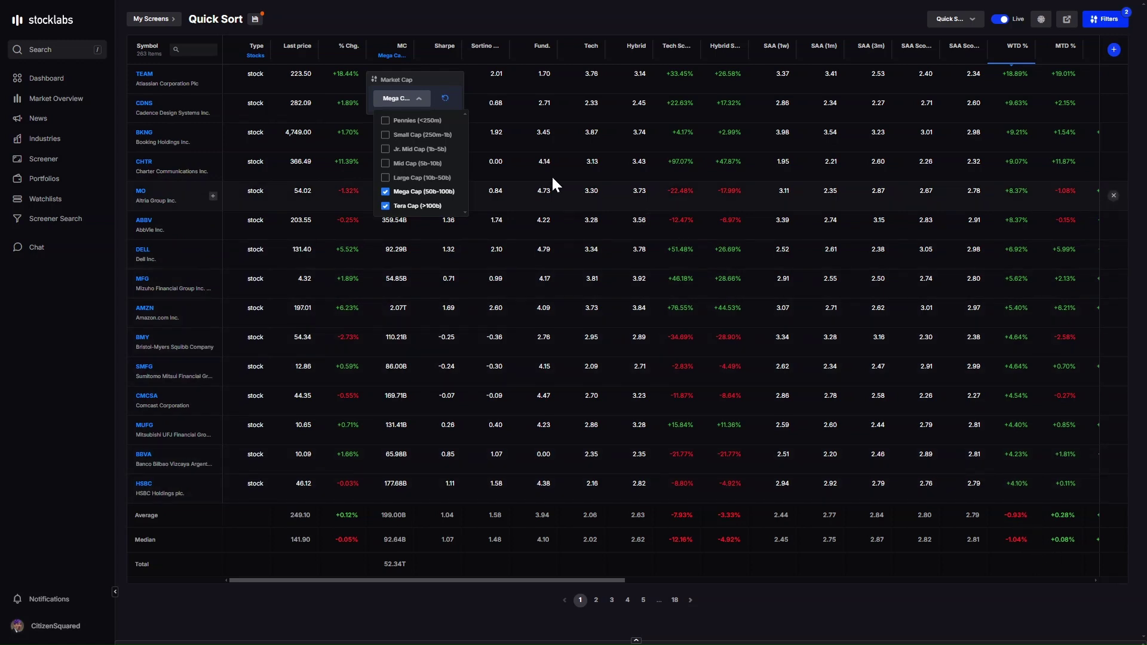
click(406, 191)
click(402, 206)
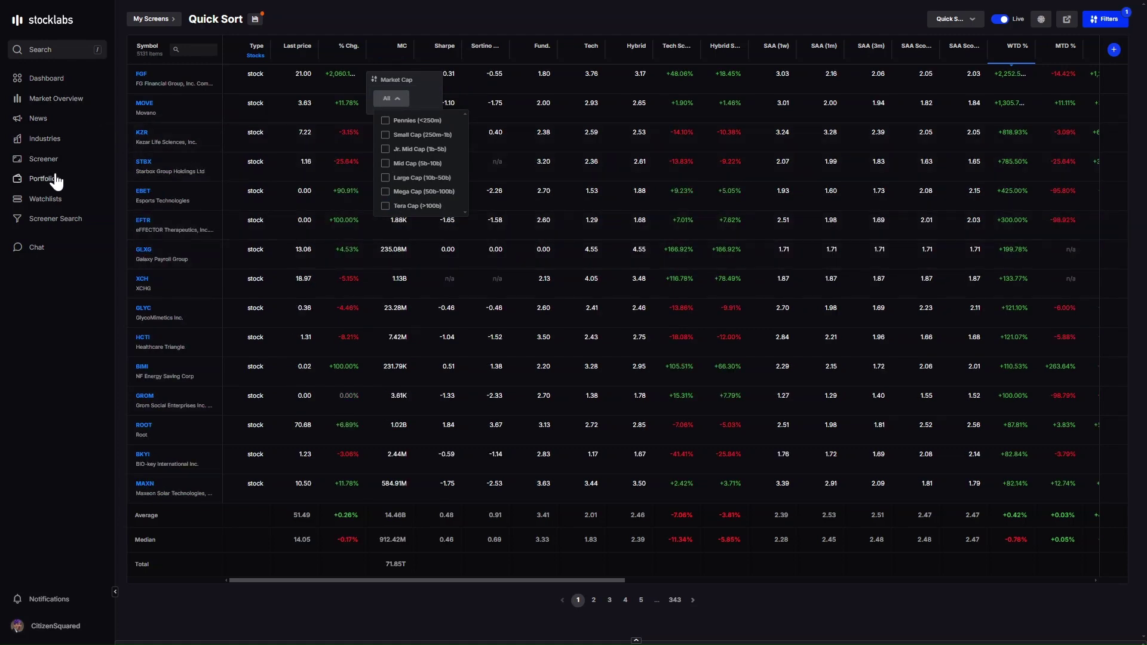
click(48, 159)
- Load the Intelligence ETFs screen from page 4 of the saved screens library
click(154, 18)
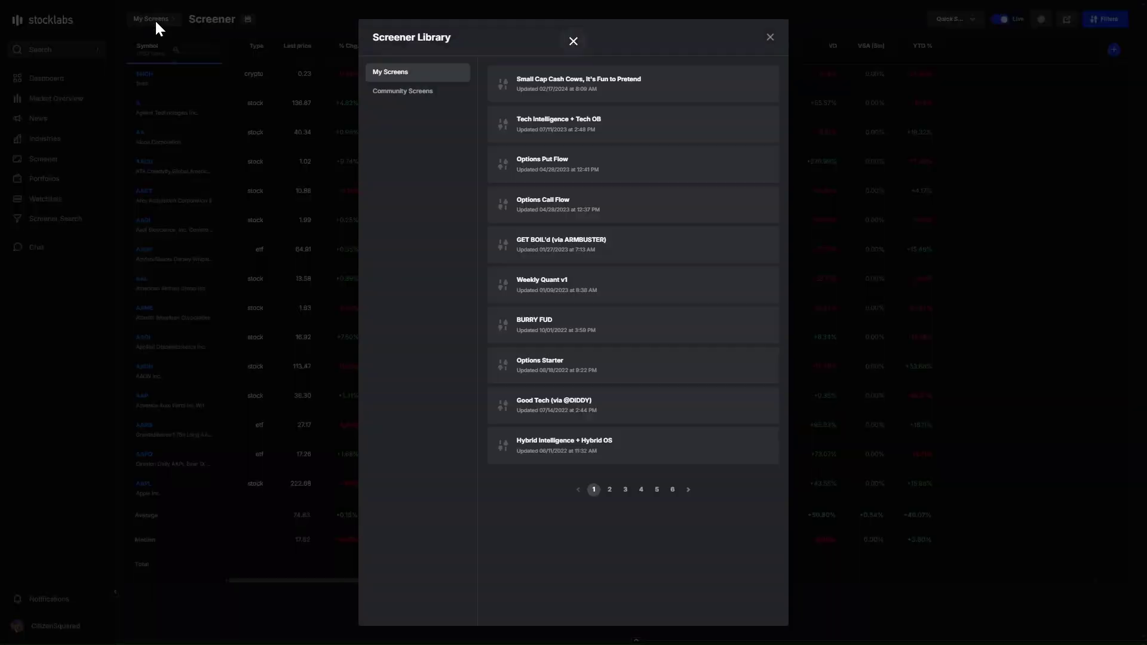
click(641, 490)
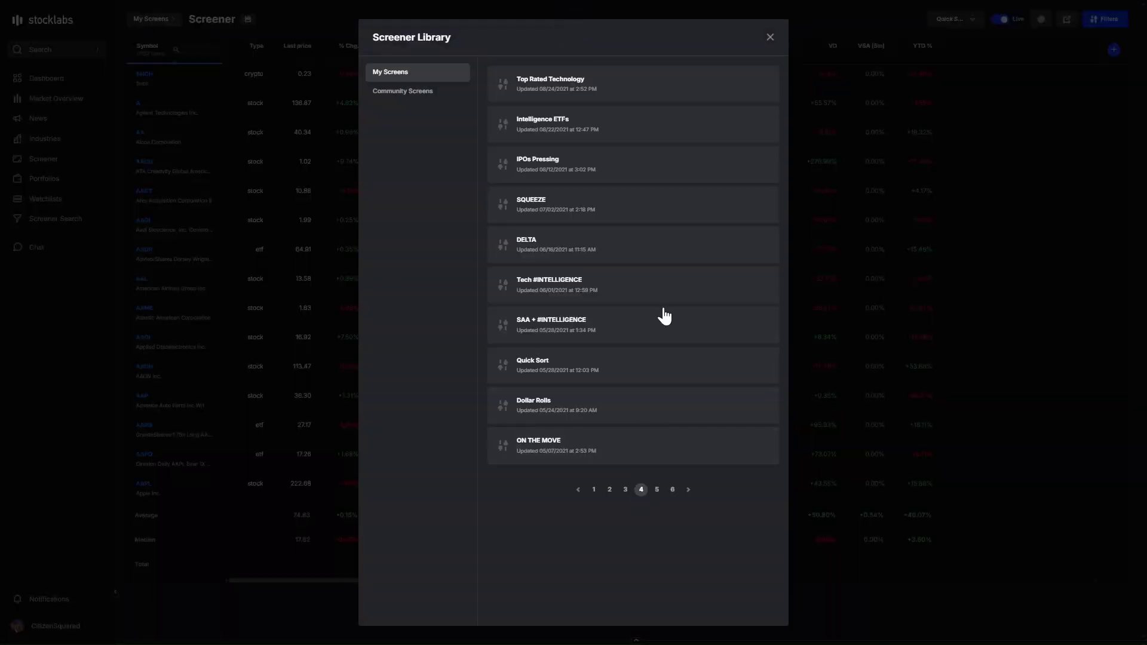
click(650, 119)
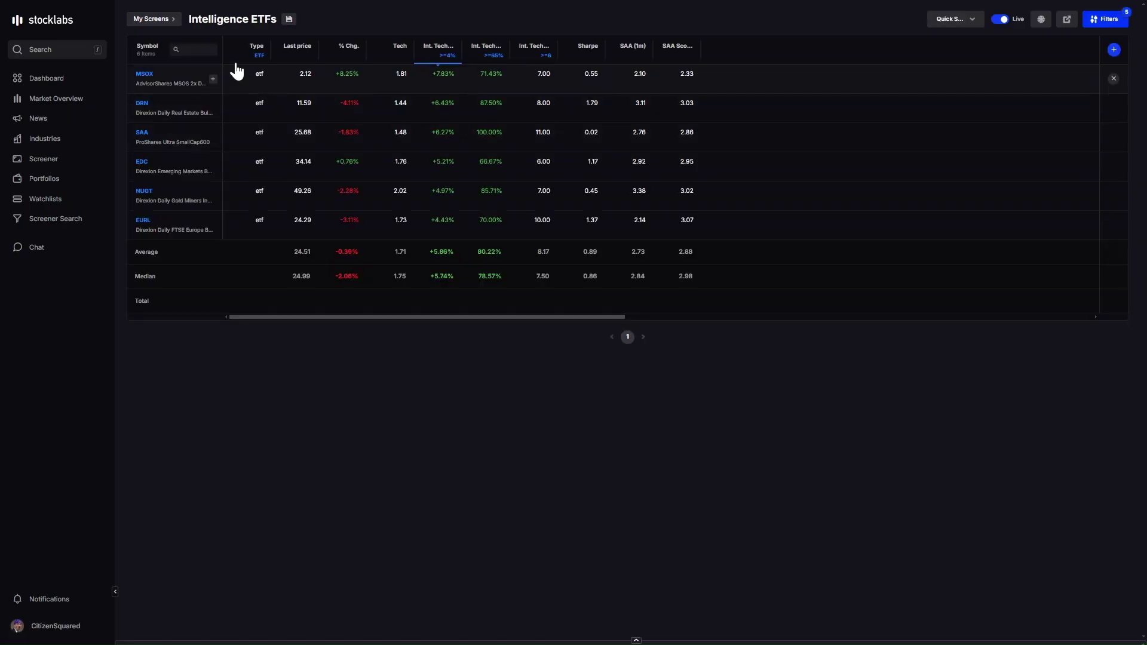
- Widen the Symbol column so the full ETF names are readable
drag(222, 49, 268, 51)
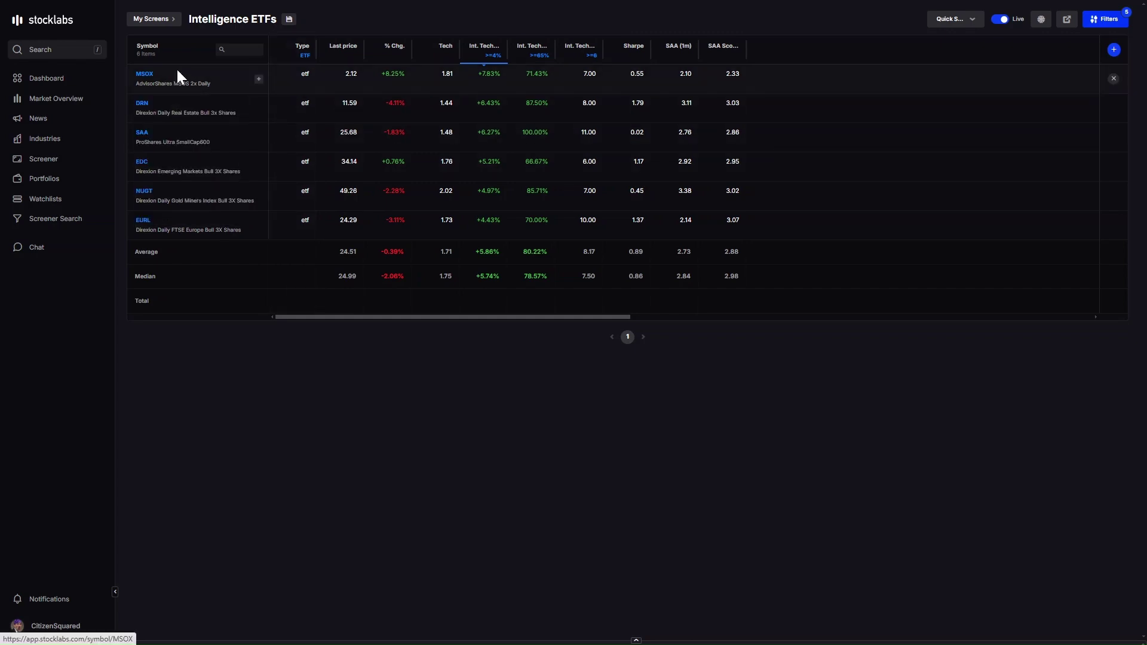
mouse_move(225, 81)
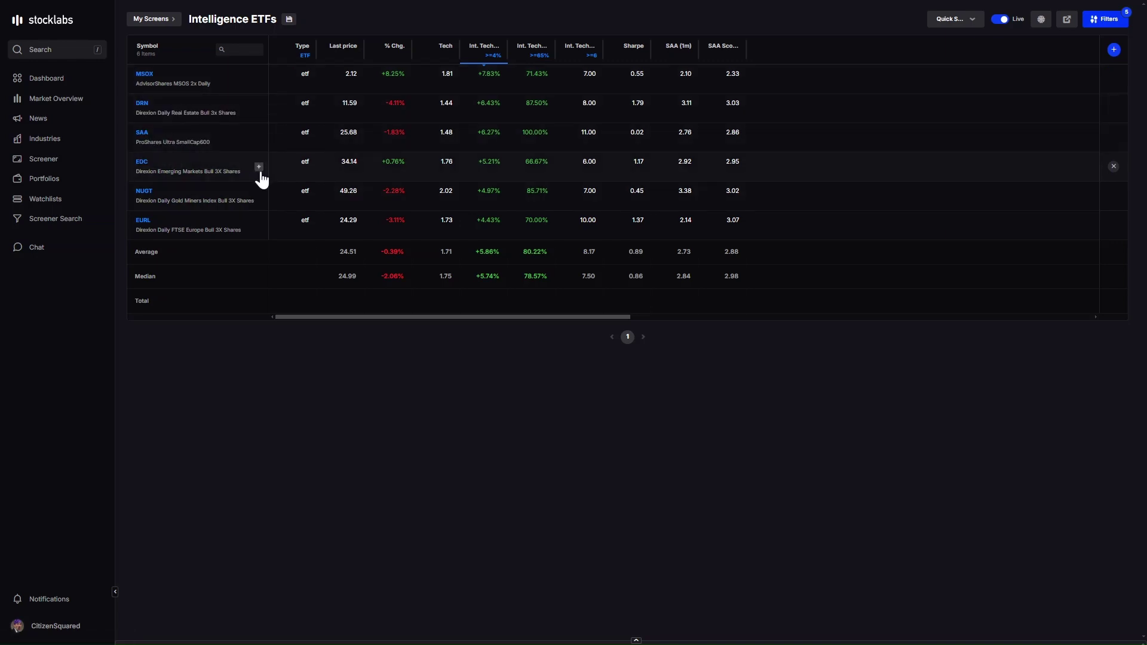
mouse_move(239, 121)
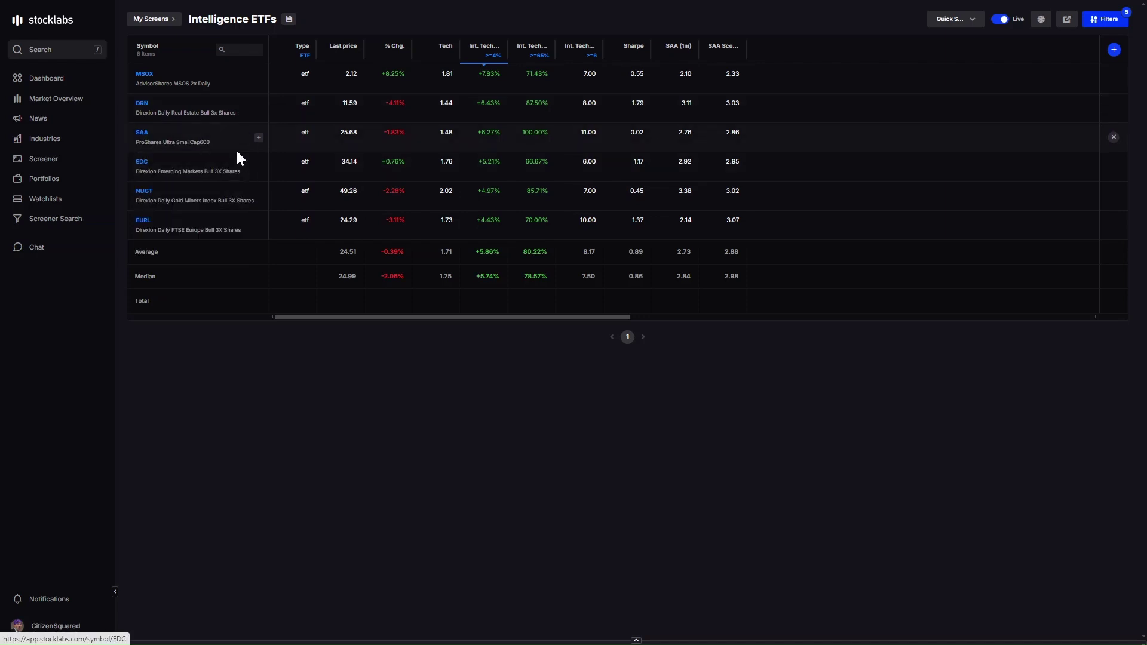
mouse_move(233, 150)
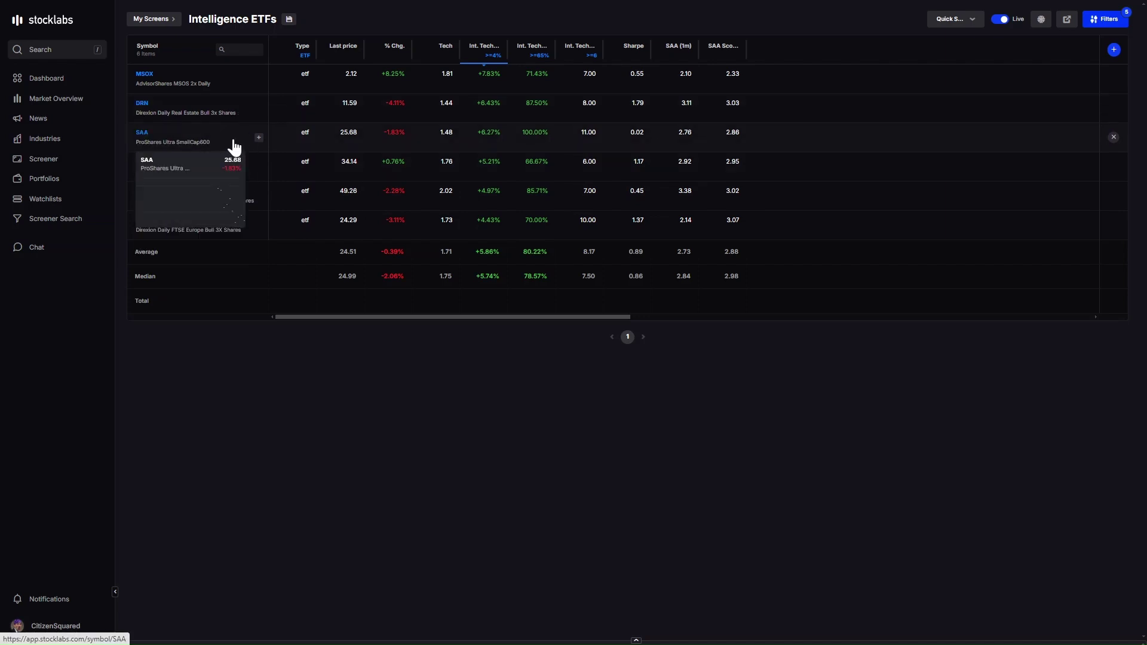
mouse_move(252, 205)
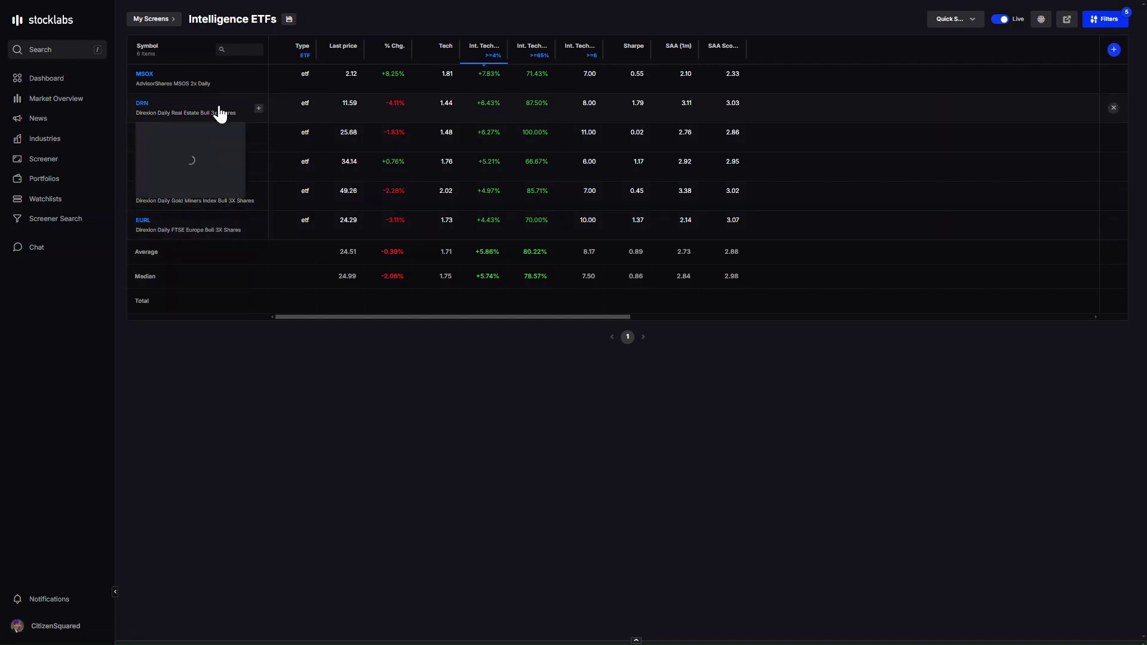
mouse_move(204, 223)
- Set the Int. Tech Avg Return filter to less or equal -4
click(492, 56)
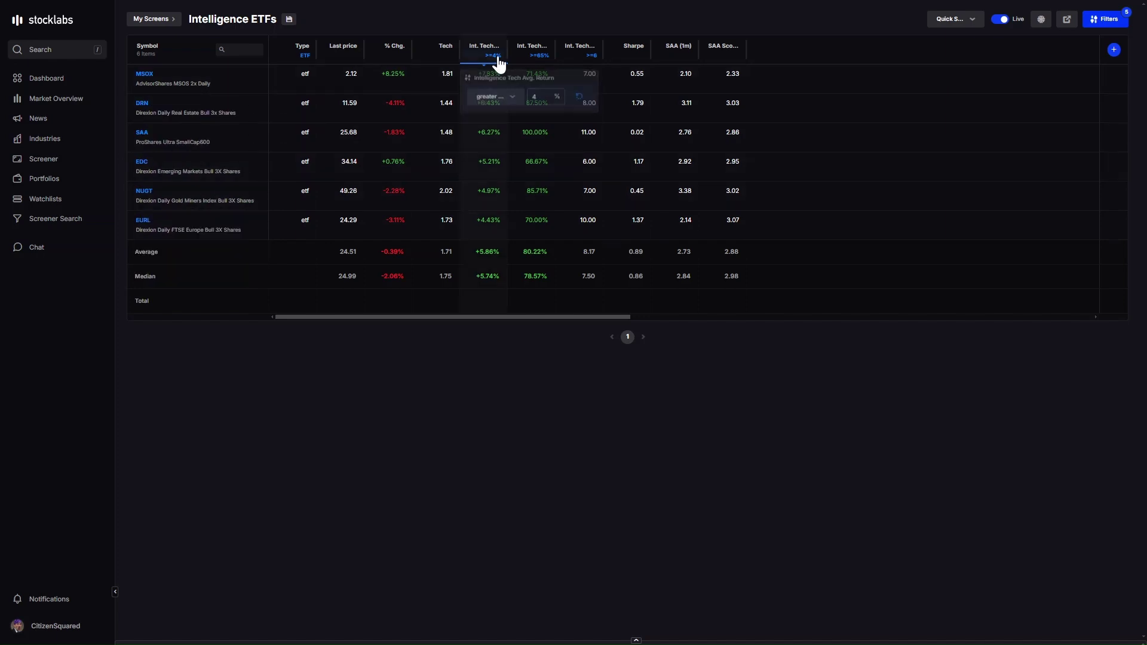
click(493, 99)
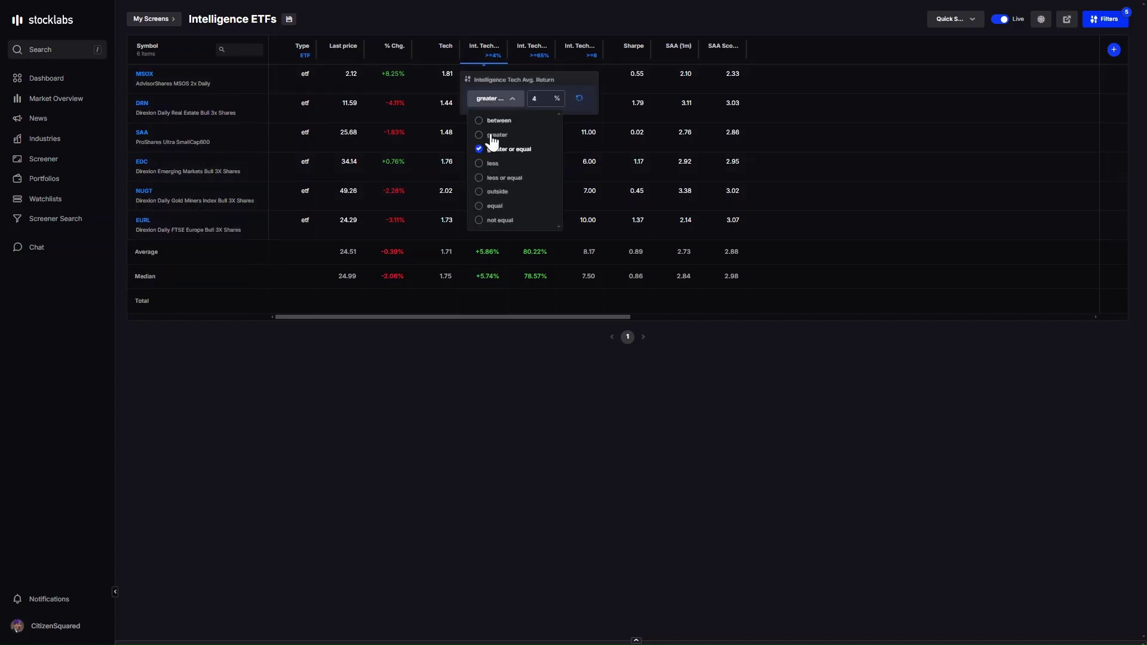
click(492, 178)
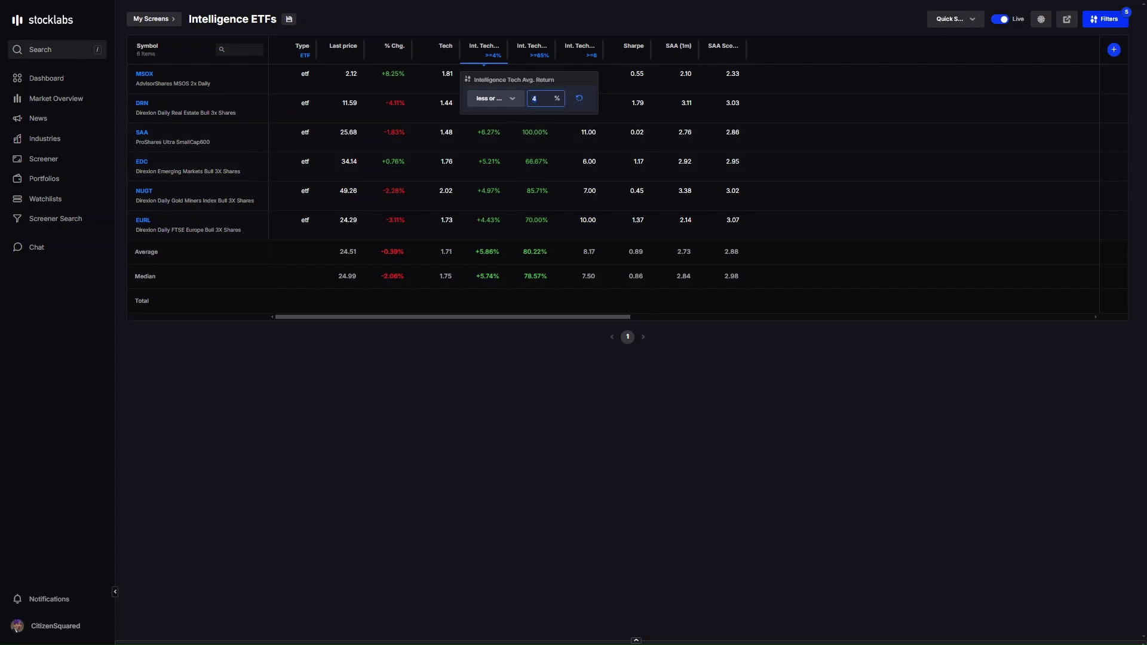
text(-)
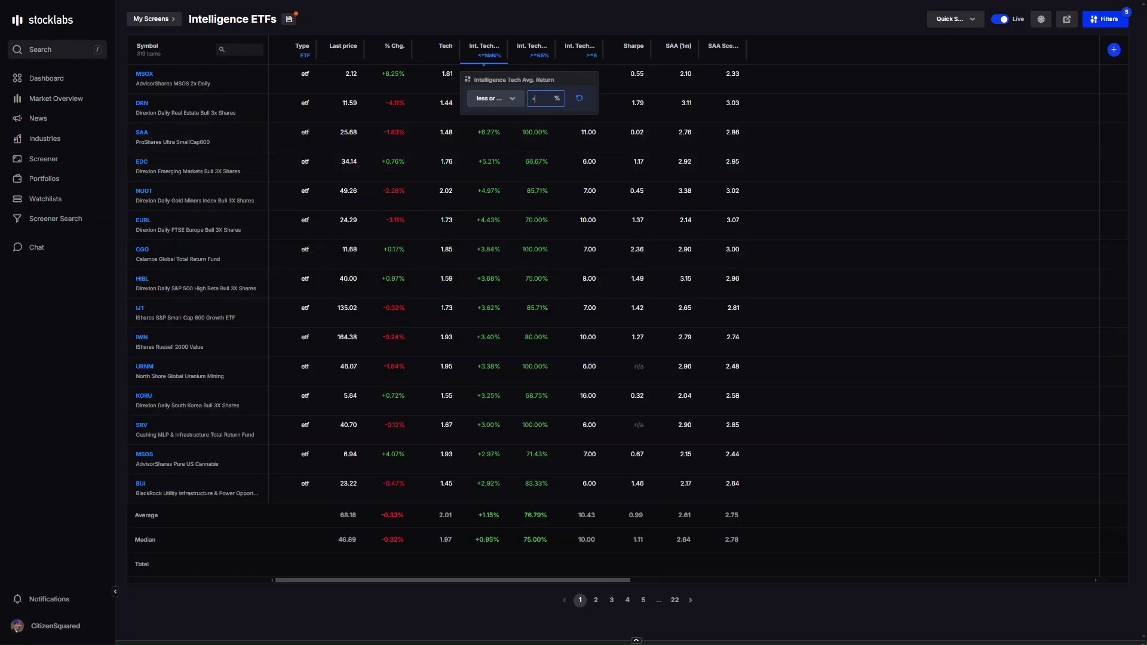
text(4)
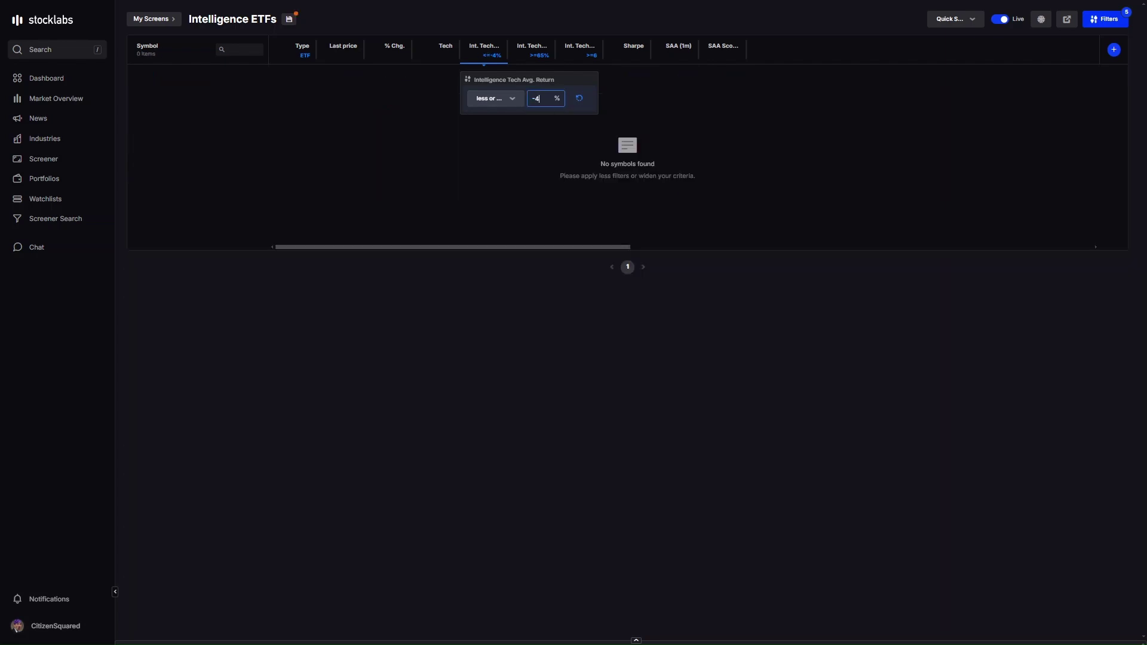
- Change the Int. Tech % Up filter from 65 to less or equal 35
click(542, 60)
click(534, 101)
click(545, 178)
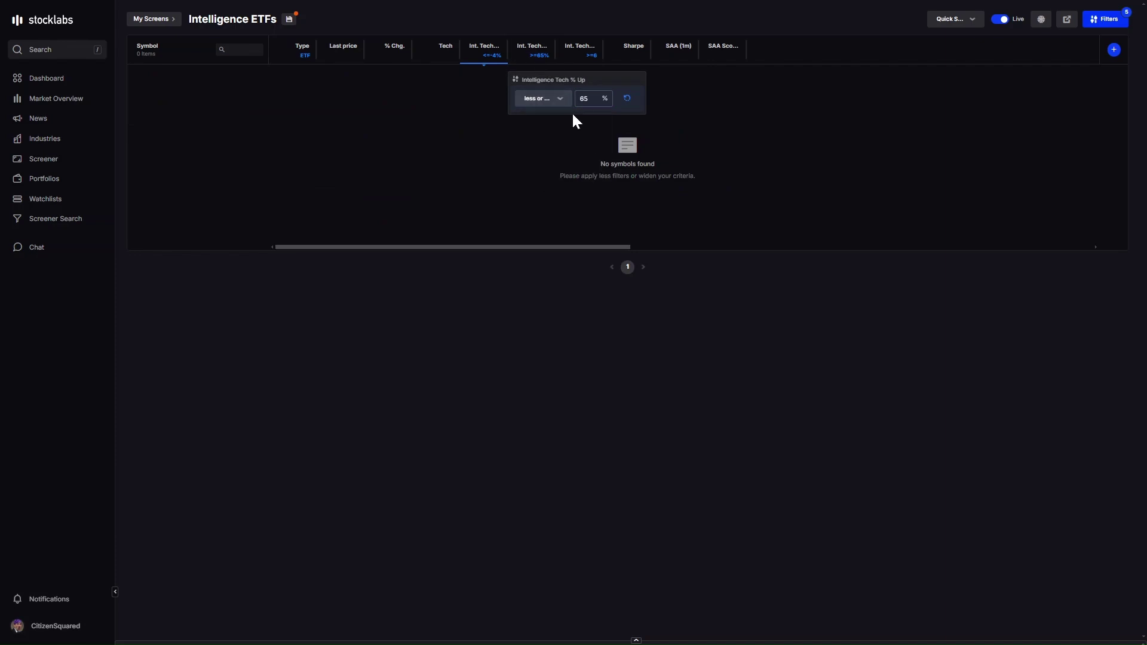
click(590, 98)
text(35)
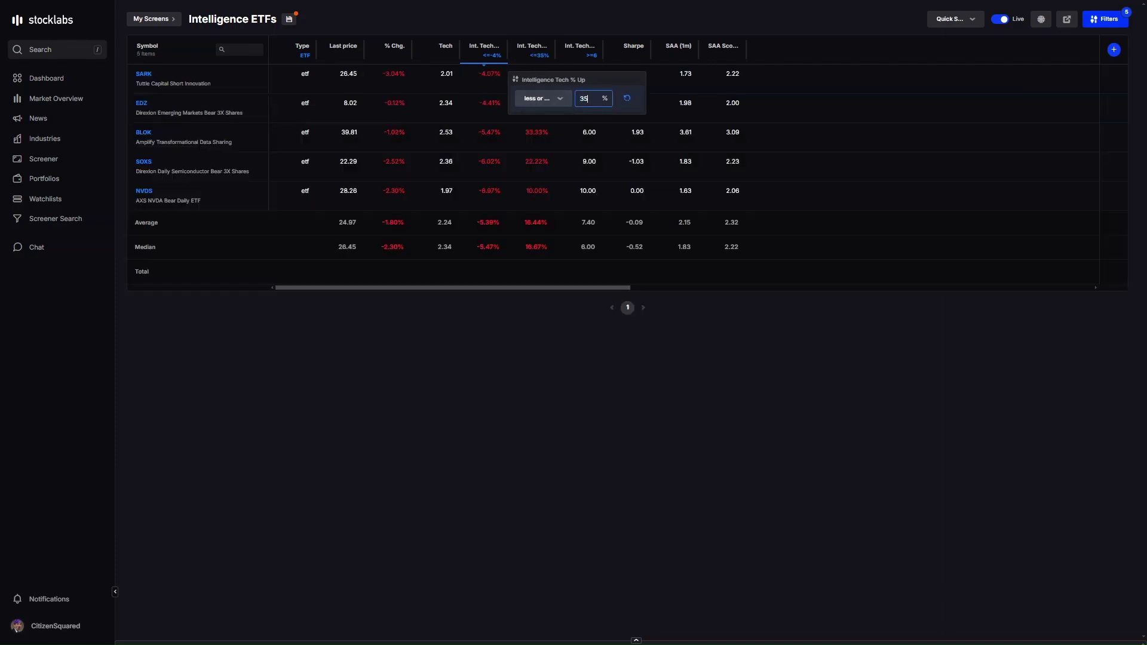
- Sort the five ETFs by average return, lowest first, from NVDS to SARK
click(474, 45)
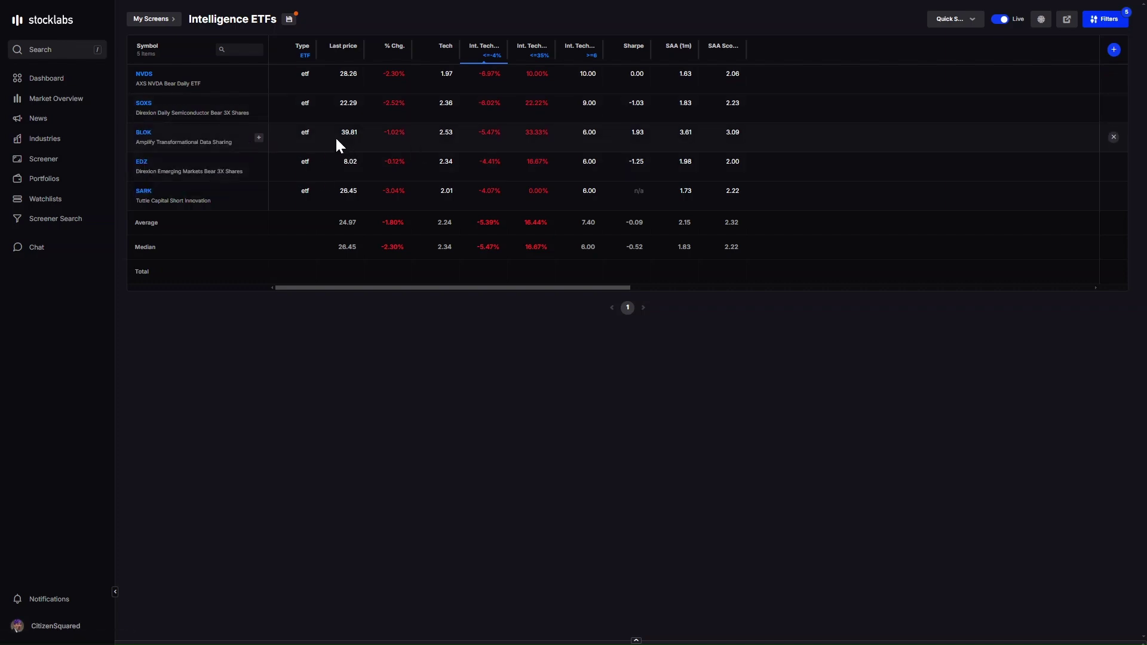
mouse_move(156, 154)
mouse_move(183, 179)
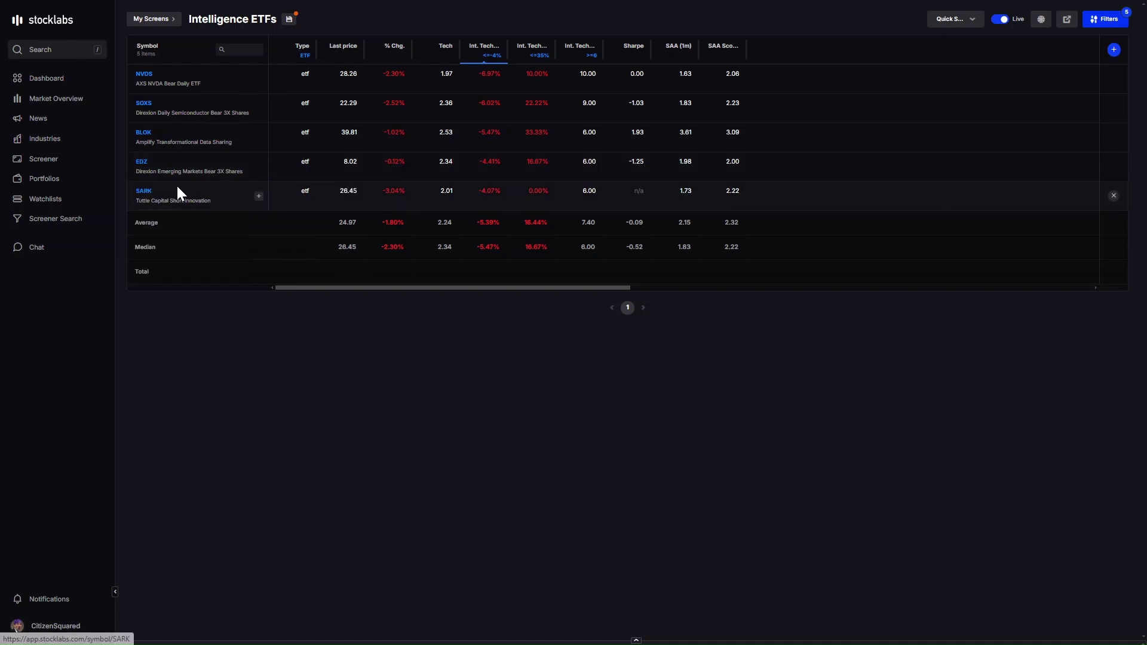
mouse_move(179, 200)
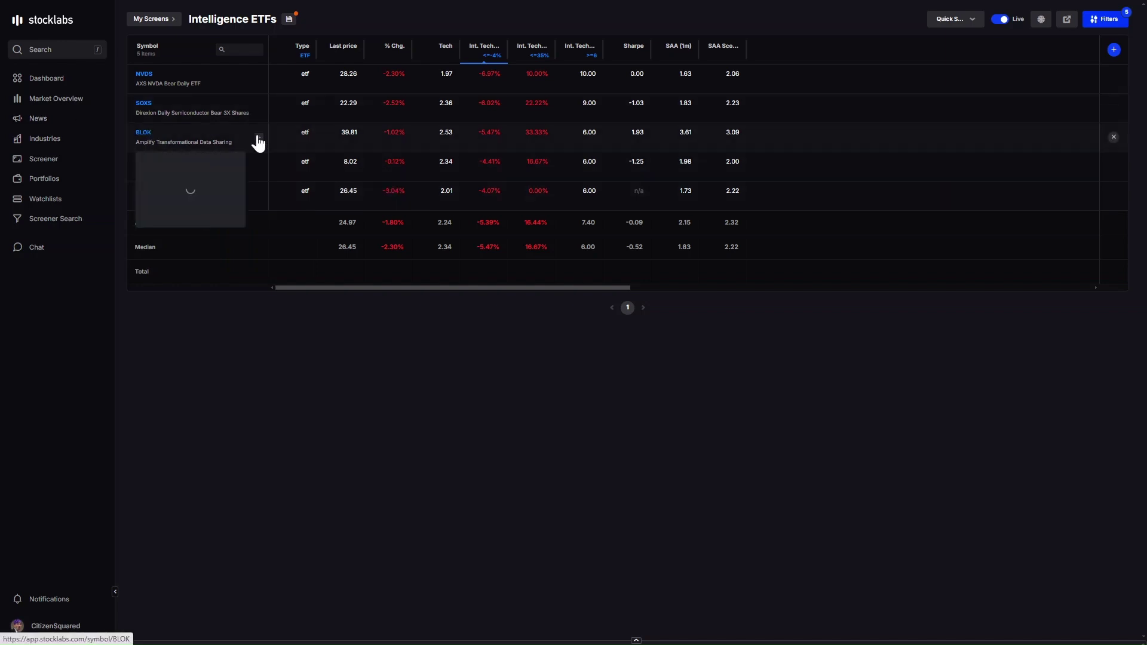
mouse_move(171, 107)
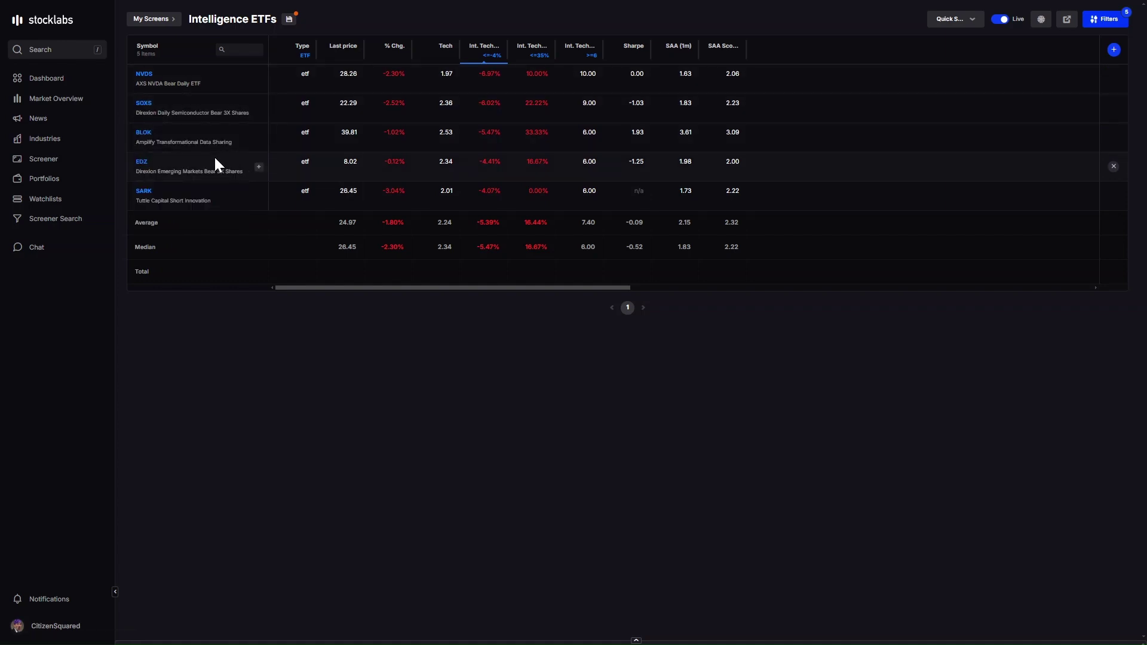
- Open the SL 4000 market overview and show the 6 Month OBOS chart year-to-date
click(48, 105)
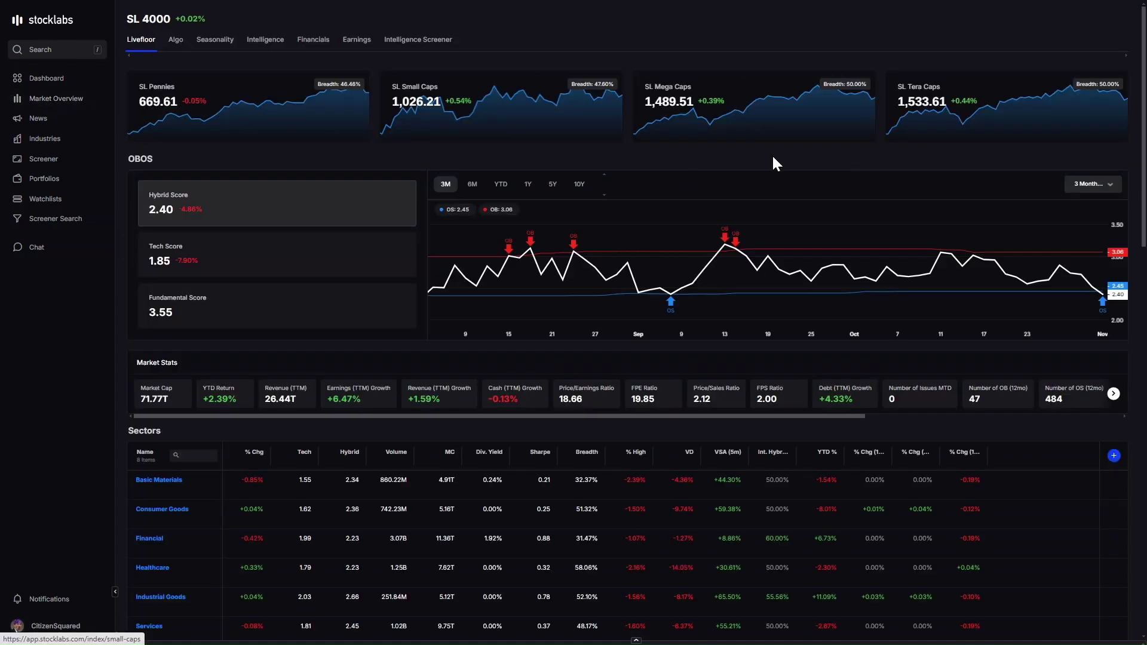
click(1089, 190)
click(1087, 220)
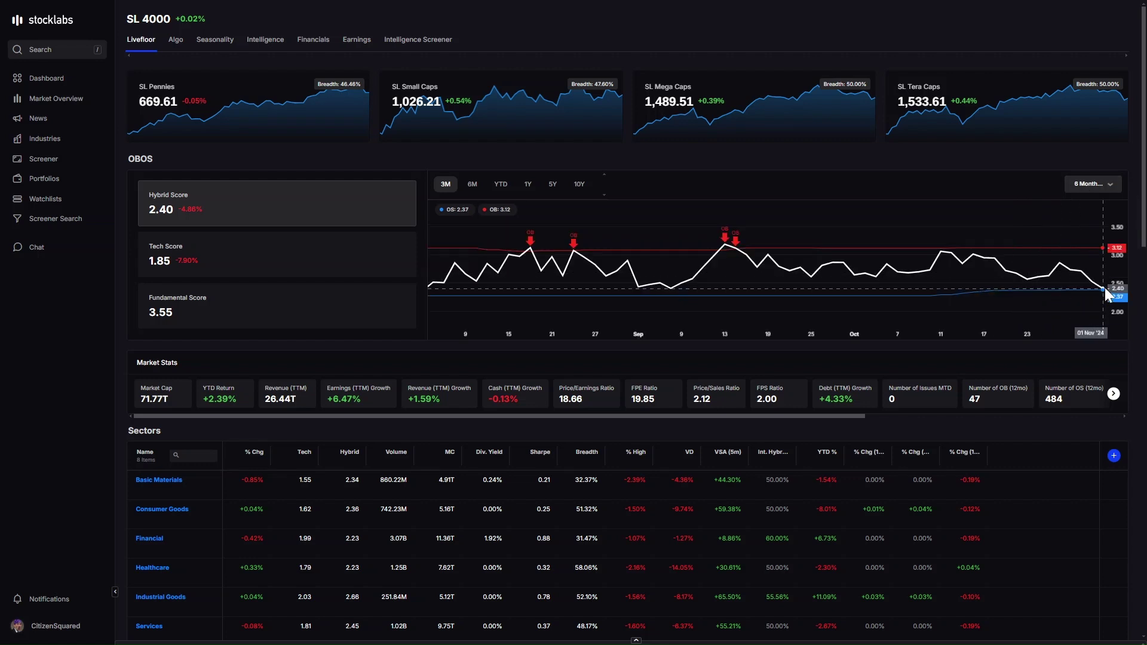
click(500, 184)
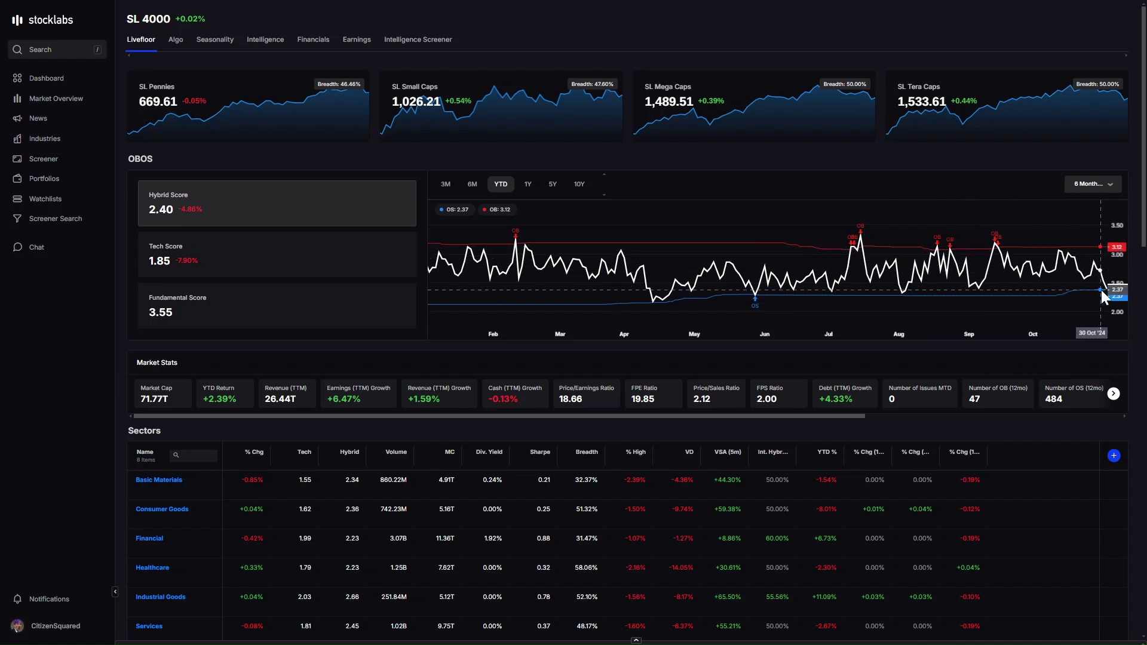
- Compare the OBOS chart at 3 Month, then set it back to 6 Month
click(1080, 187)
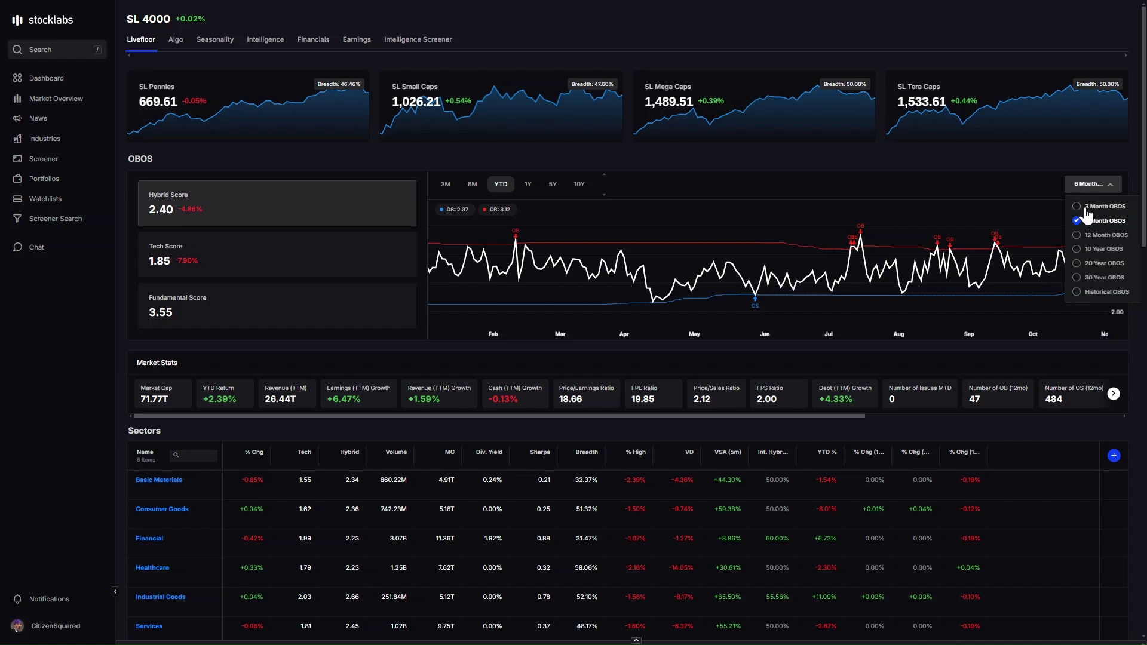
click(1086, 207)
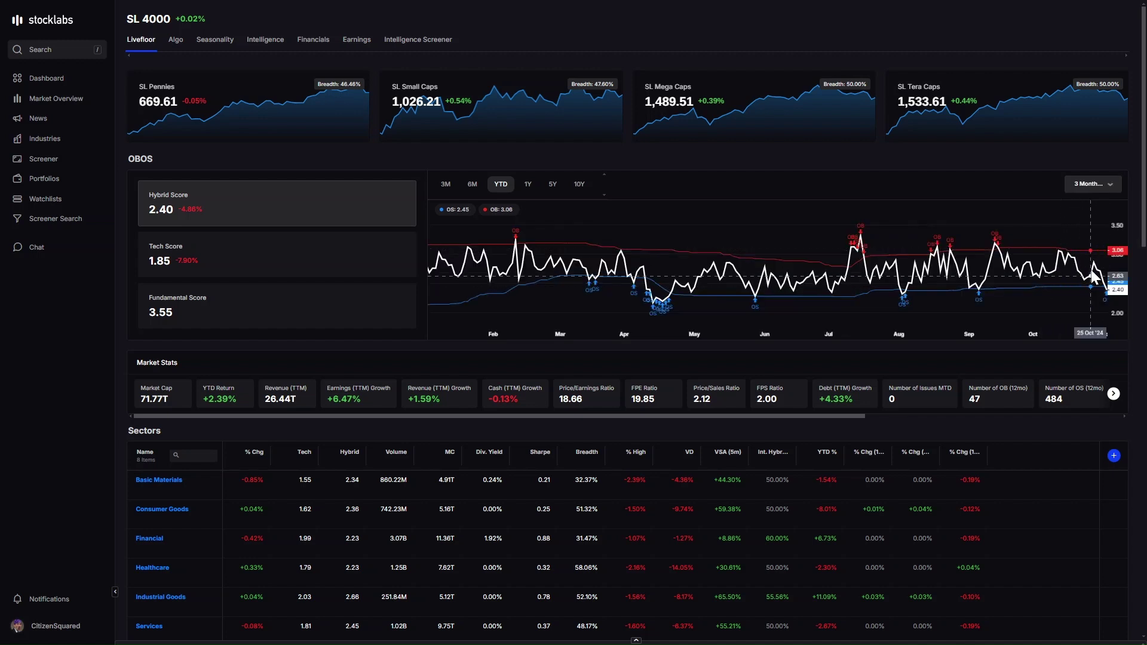
click(1102, 185)
click(1094, 221)
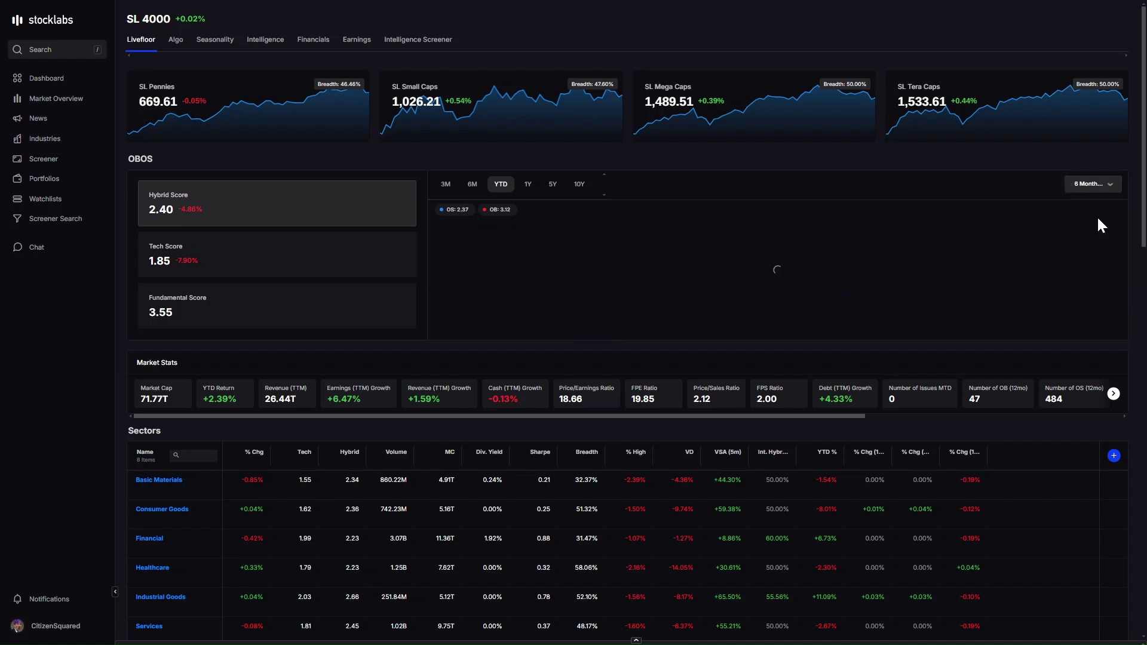